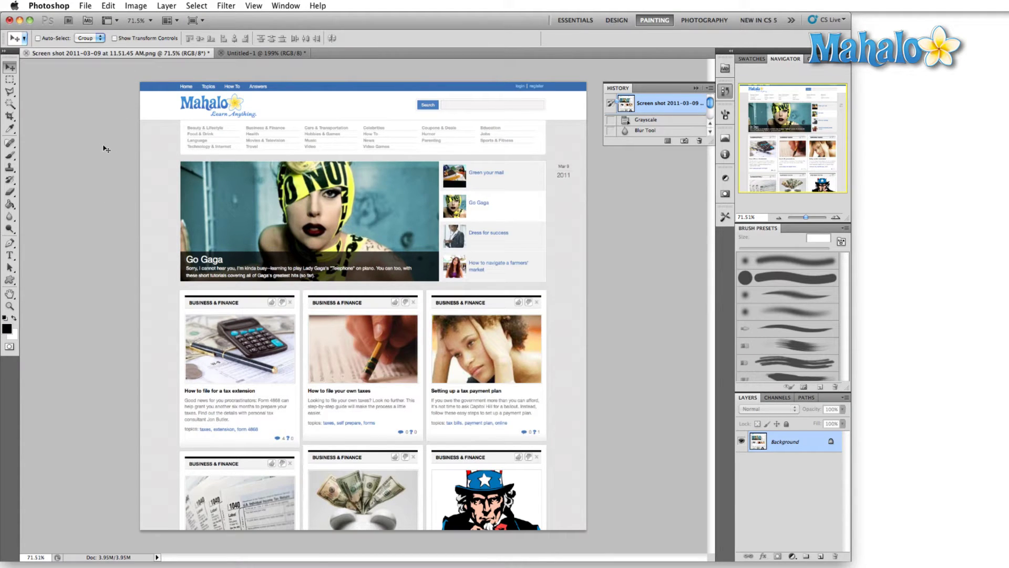
Step: Convert the screenshot to Grayscale mode, discarding its colour information
{"action": "left_click", "coordinate": [142, 6]}
{"action": "mouse_move", "coordinate": [142, 20]}
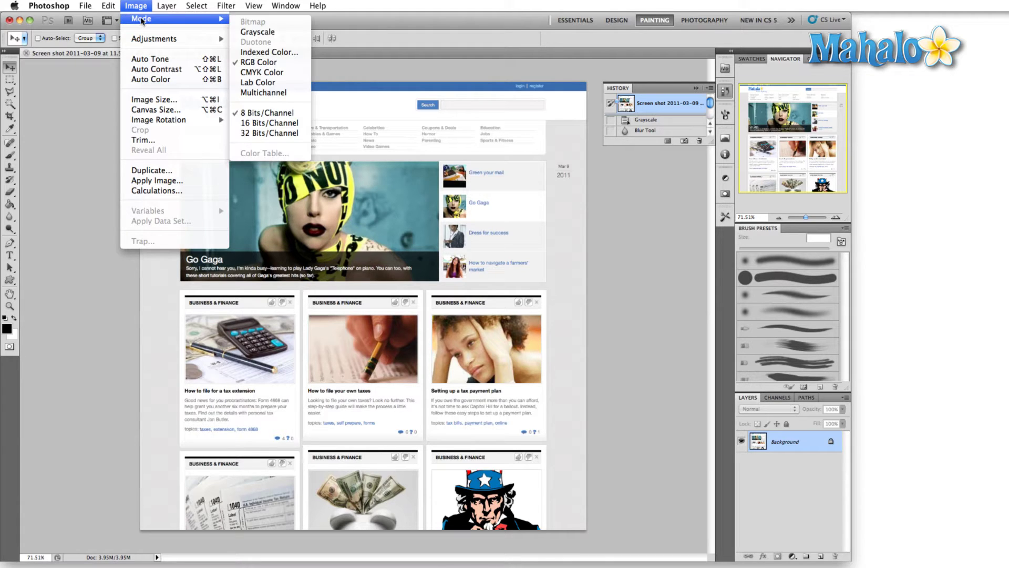
{"action": "left_click", "coordinate": [258, 32]}
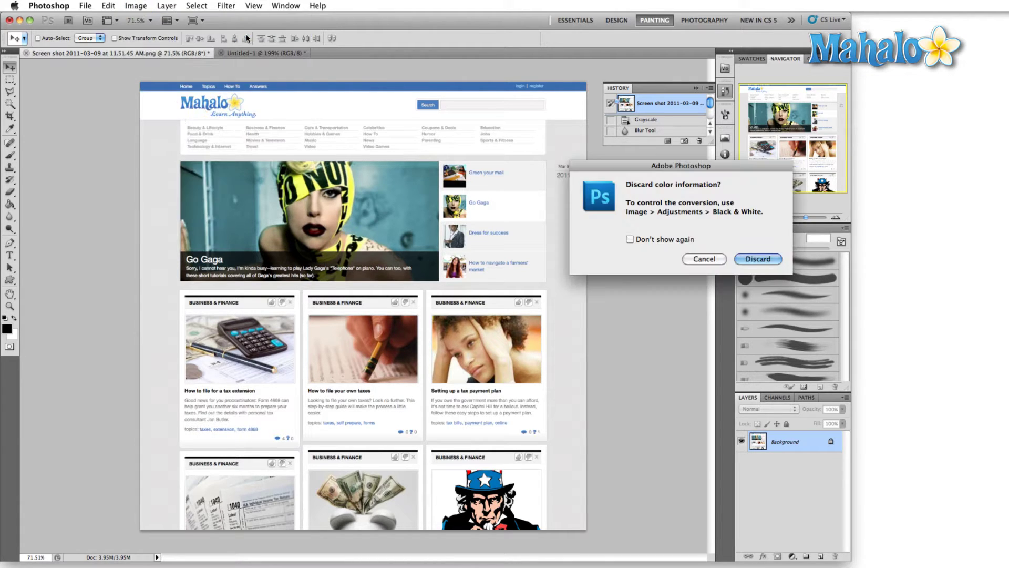
{"action": "left_click", "coordinate": [756, 259]}
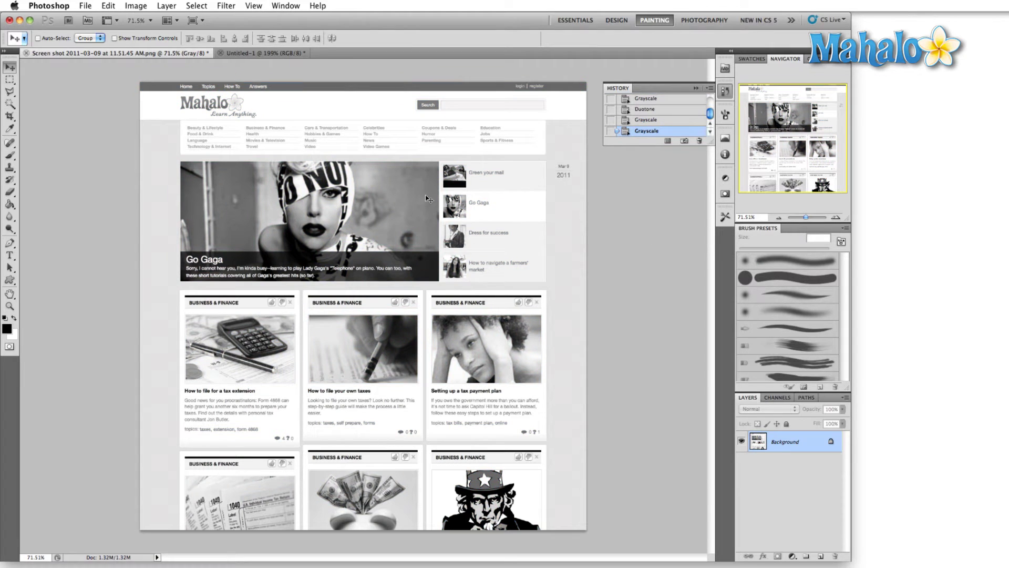
Step: Bring up Duotone Options and move the dialog aside so the image stays visible
{"action": "left_click", "coordinate": [136, 6]}
{"action": "mouse_move", "coordinate": [146, 22]}
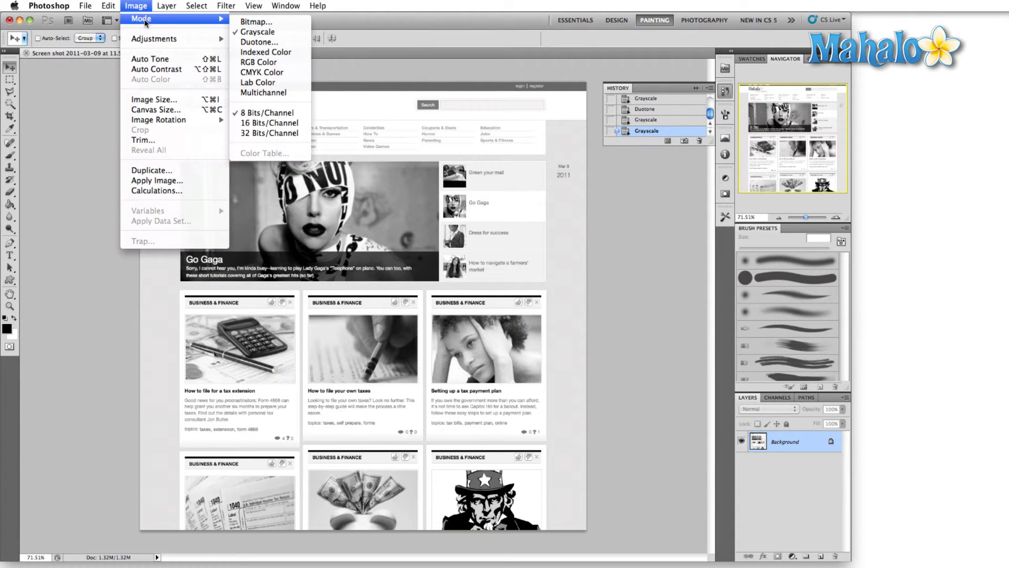
{"action": "left_click", "coordinate": [275, 43]}
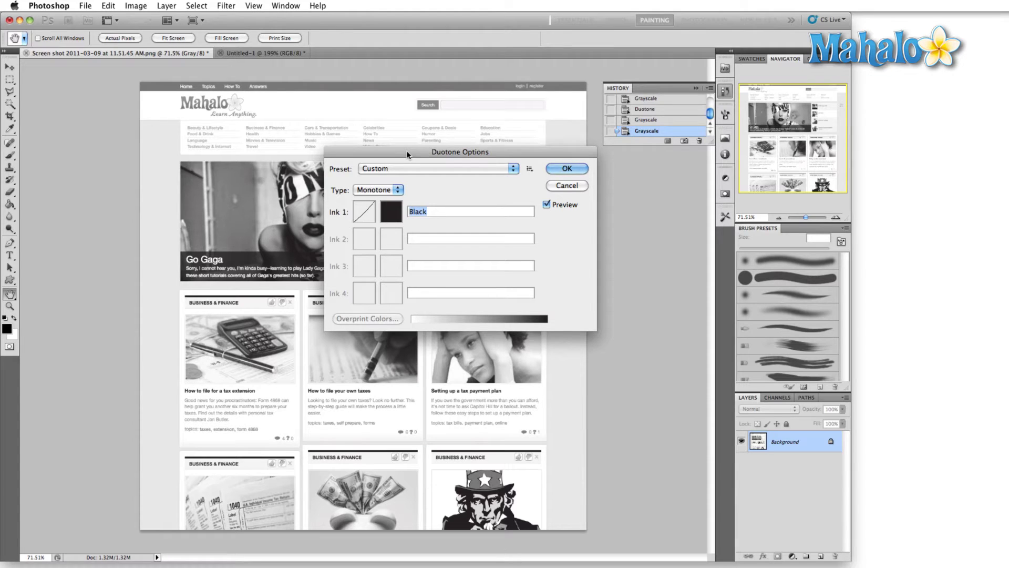
{"action": "mouse_move", "coordinate": [407, 155]}
{"action": "left_mouse_down"}
{"action": "mouse_move", "coordinate": [658, 149]}
{"action": "mouse_move", "coordinate": [674, 129]}
{"action": "left_mouse_up"}
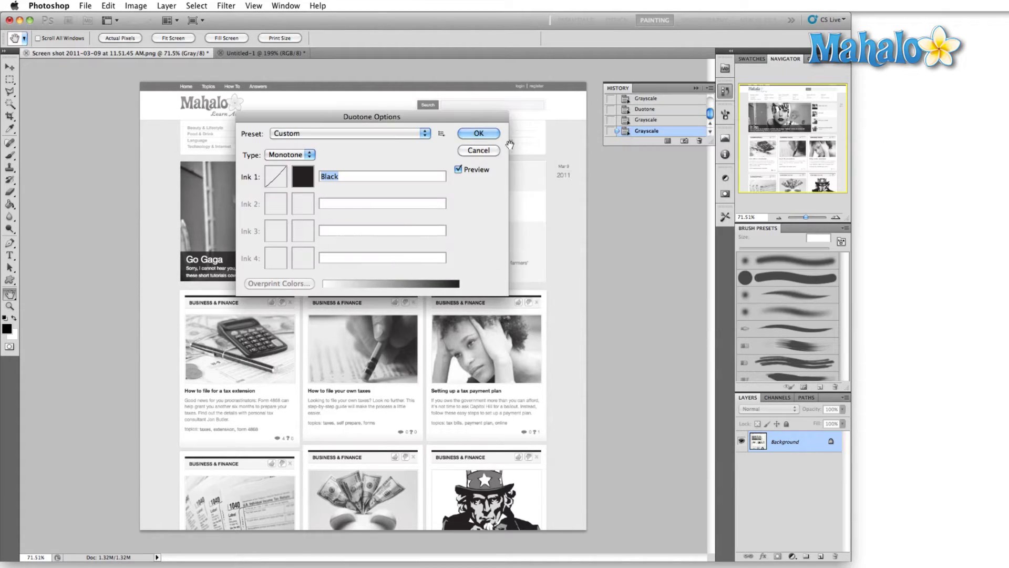
Step: Cancel Duotone Options, then try mid grey and black as the foreground colour
{"action": "left_click", "coordinate": [479, 150]}
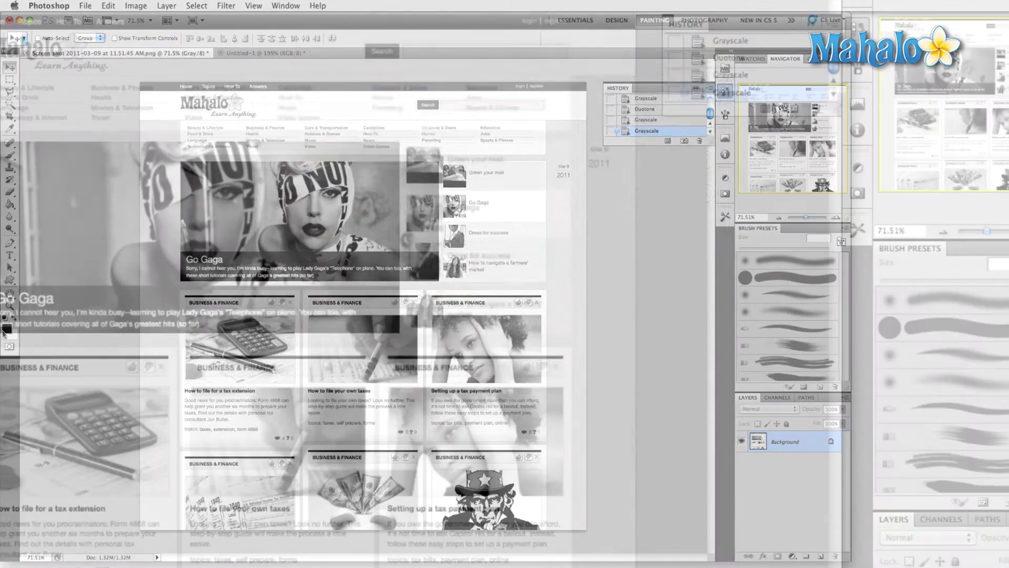
{"action": "left_click", "coordinate": [12, 330]}
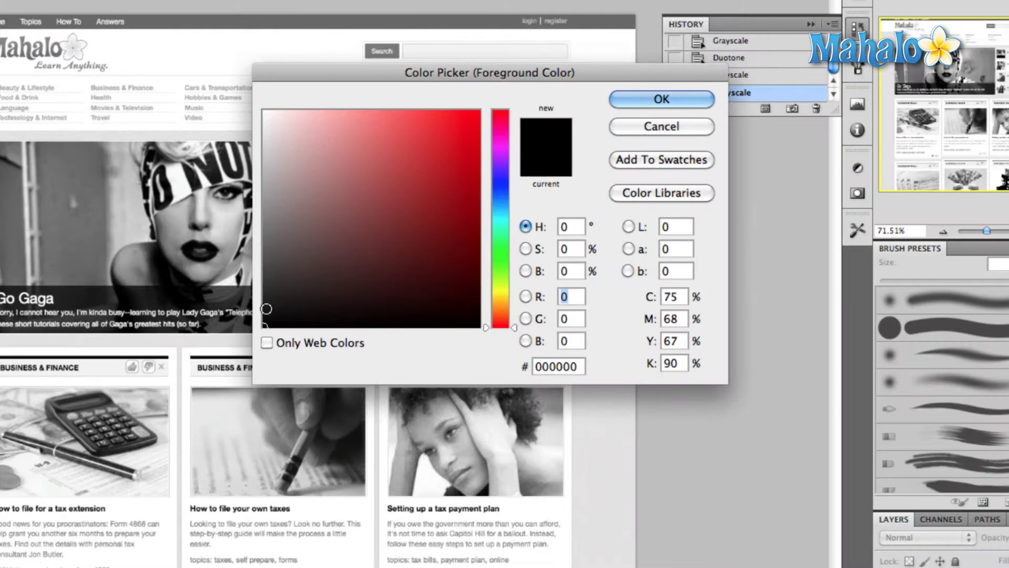
{"action": "left_click_drag", "start_coordinate": [266, 308], "coordinate": [264, 221]}
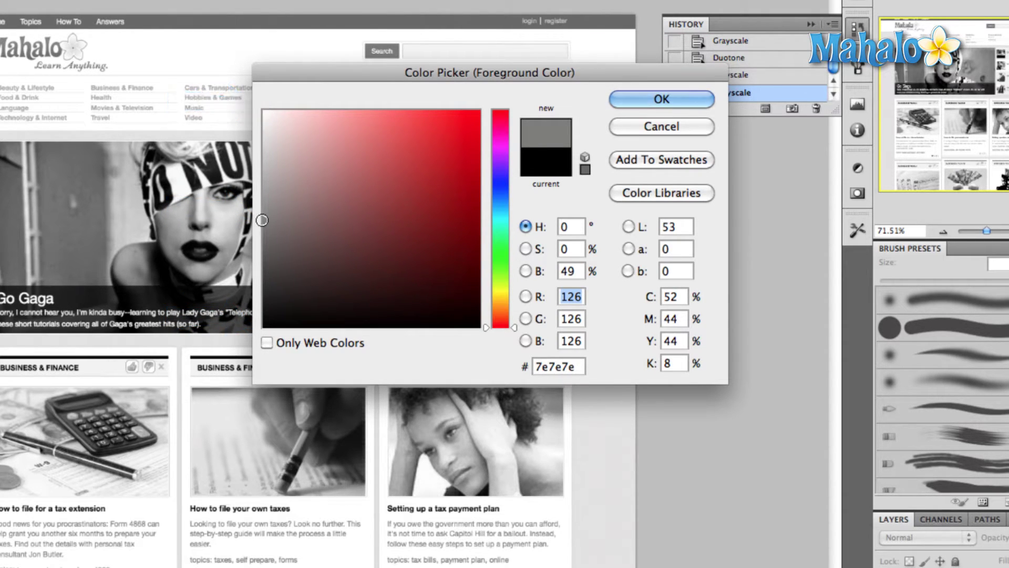
{"action": "left_click", "coordinate": [578, 271]}
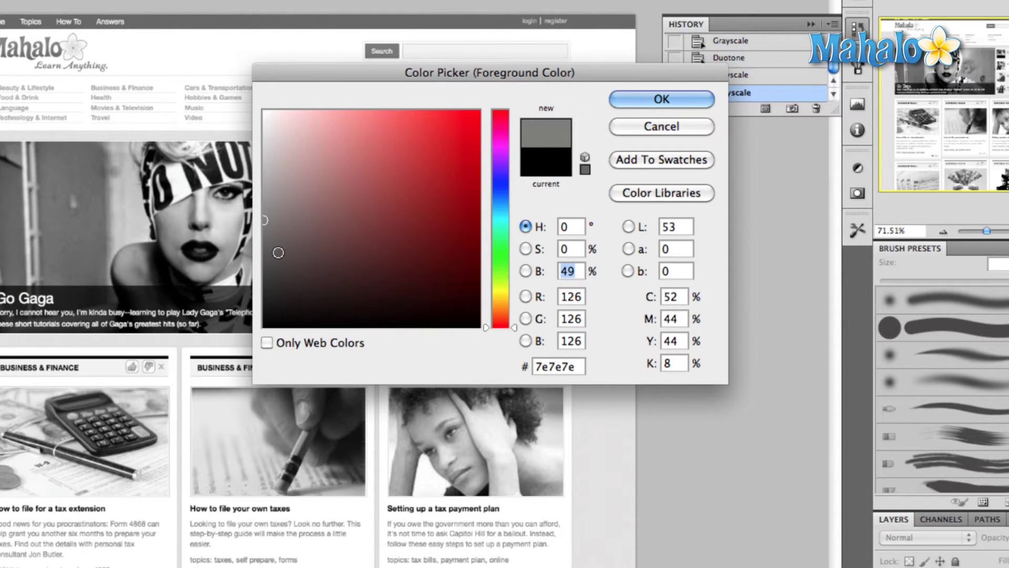
{"action": "left_click_drag", "start_coordinate": [264, 220], "coordinate": [257, 334]}
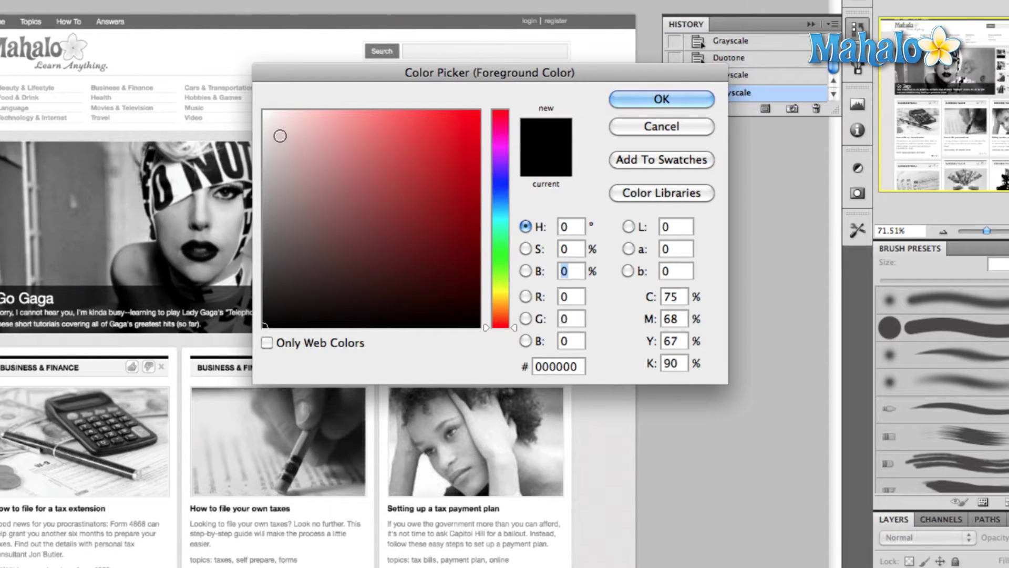
Step: Try light pink and saturated red, then set the foreground colour to white (ffffff)
{"action": "left_click_drag", "start_coordinate": [267, 109], "coordinate": [498, 105]}
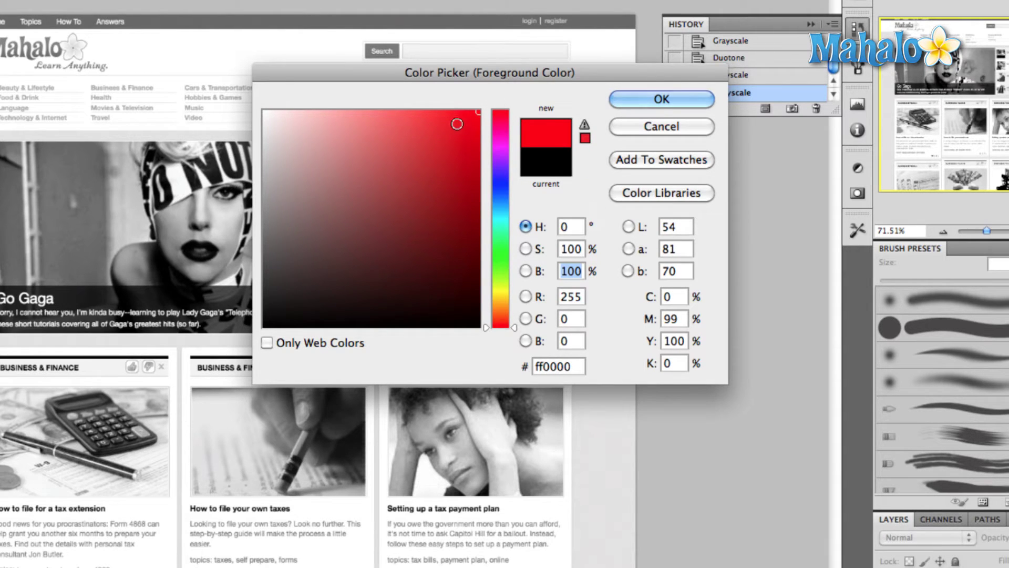
{"action": "left_click_drag", "start_coordinate": [480, 112], "coordinate": [263, 110]}
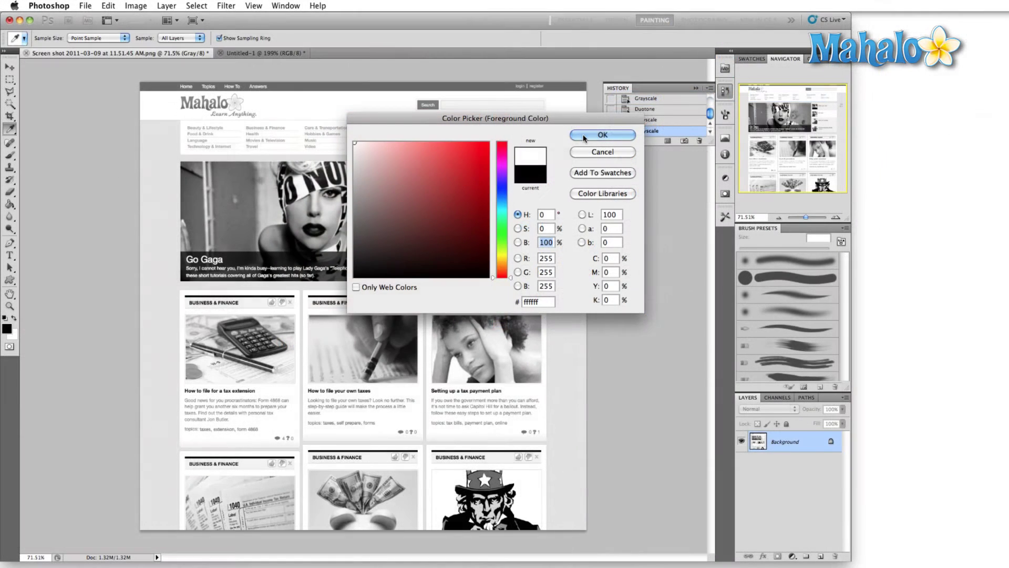
{"action": "left_click", "coordinate": [584, 136]}
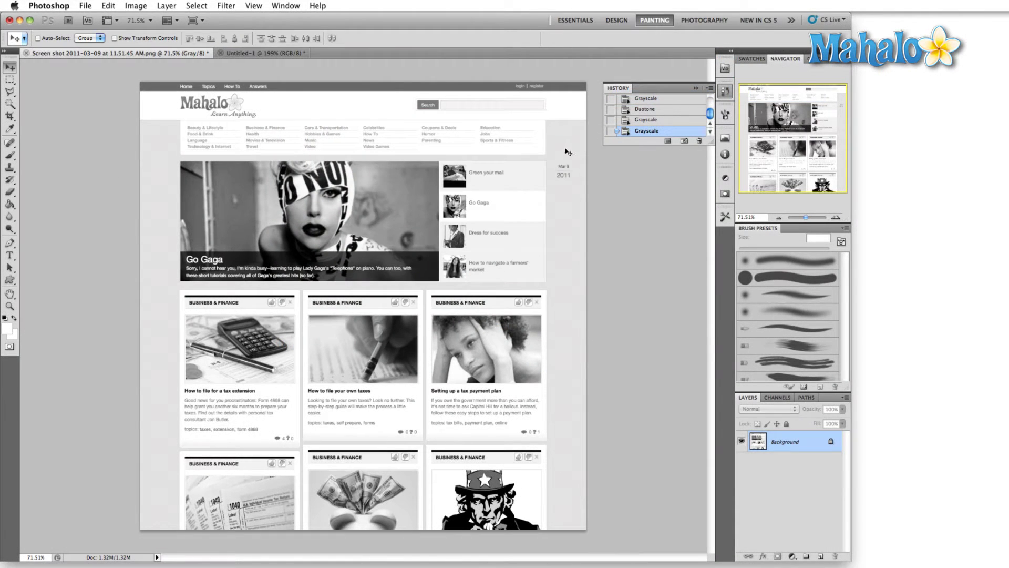
Step: Reopen Duotone Options and move the dialog off the image
{"action": "left_click", "coordinate": [136, 6]}
{"action": "mouse_move", "coordinate": [173, 18]}
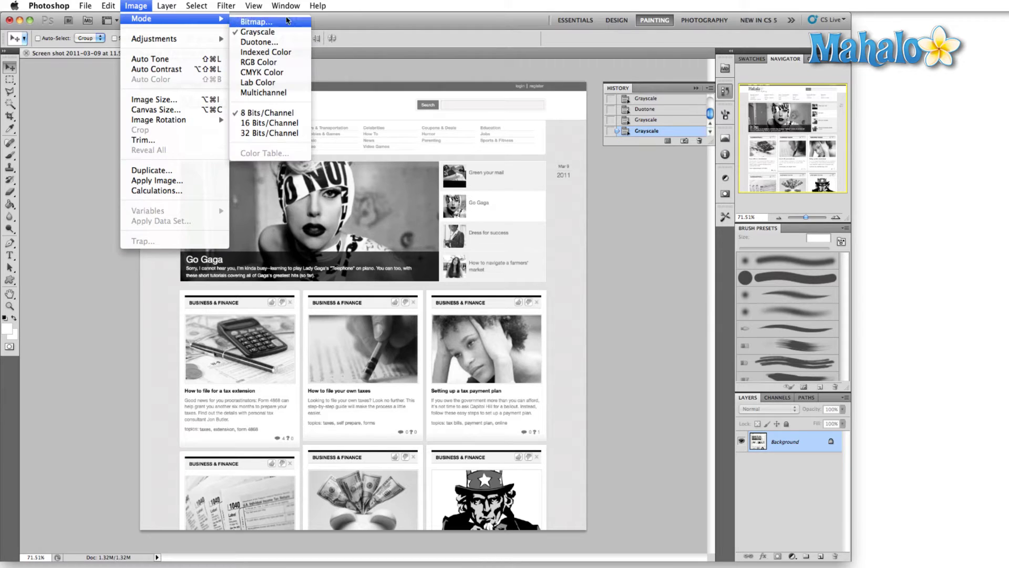
{"action": "left_click", "coordinate": [235, 45]}
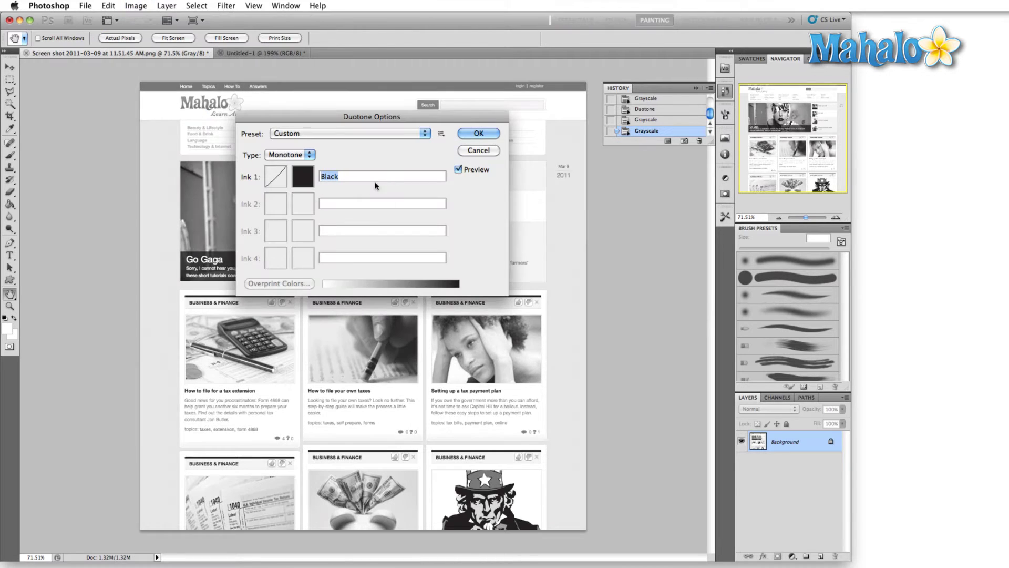
{"action": "left_click_drag", "start_coordinate": [362, 111], "coordinate": [656, 159]}
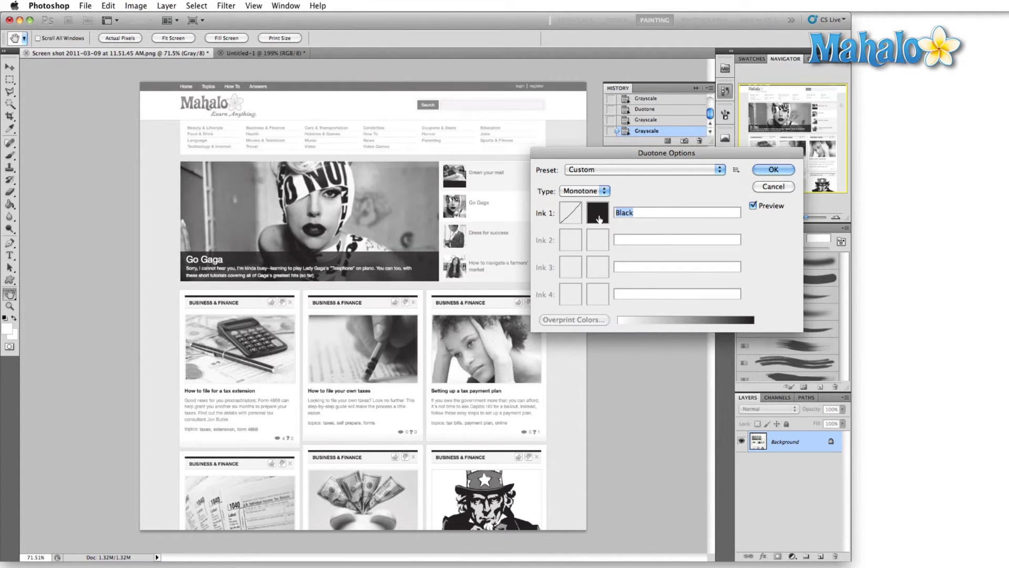
Step: Preview red and then blue for Ink 1, then cancel to keep it black
{"action": "left_click", "coordinate": [598, 213]}
{"action": "mouse_move", "coordinate": [477, 189]}
{"action": "left_mouse_down"}
{"action": "mouse_move", "coordinate": [465, 171]}
{"action": "mouse_move", "coordinate": [489, 142]}
{"action": "mouse_move", "coordinate": [510, 141]}
{"action": "mouse_move", "coordinate": [511, 129]}
{"action": "mouse_move", "coordinate": [713, 139]}
{"action": "left_mouse_up"}
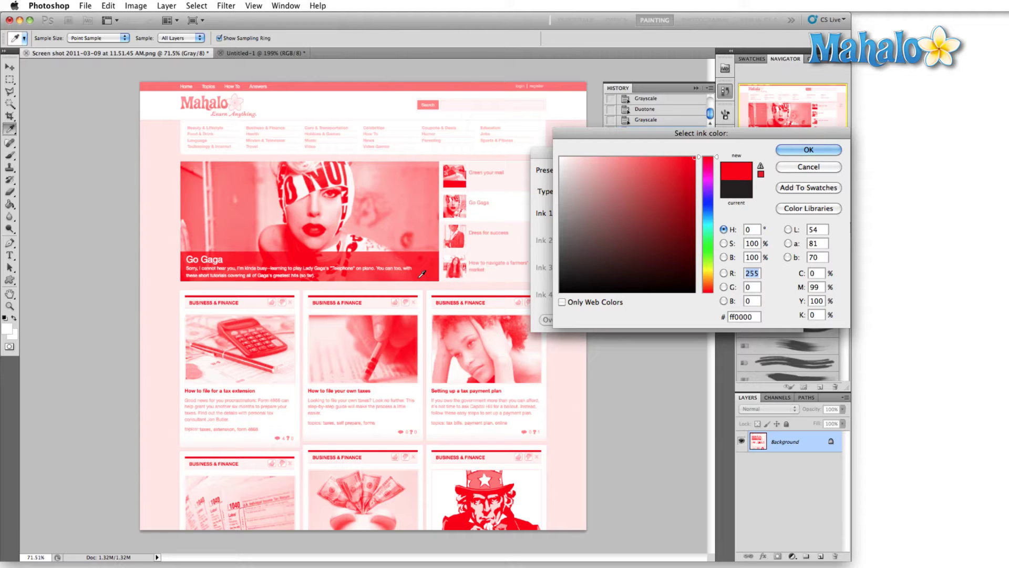
{"action": "left_click", "coordinate": [707, 197]}
{"action": "left_click", "coordinate": [789, 168]}
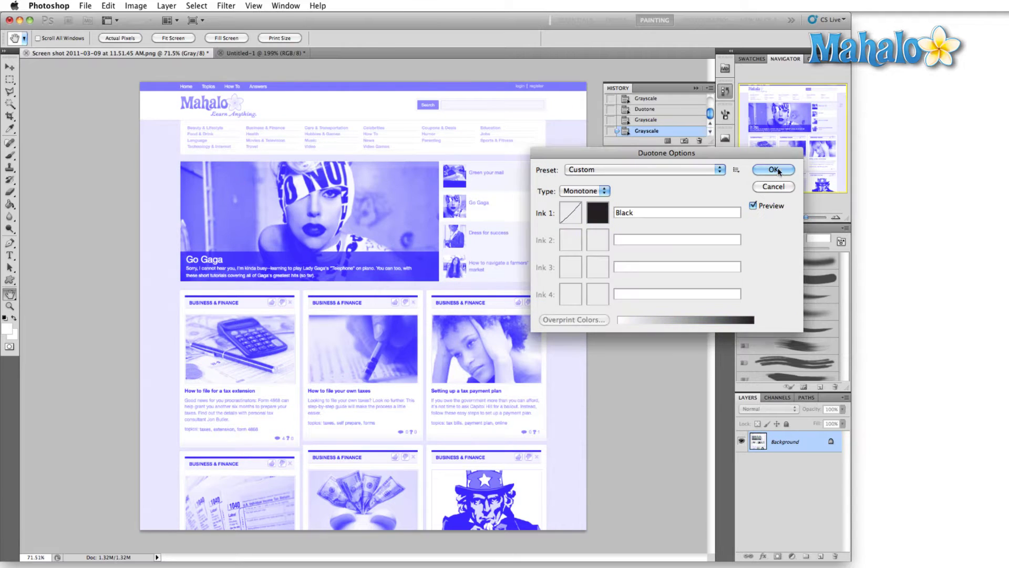
Step: Set the Duotone Options type to Duotone for two inks
{"action": "left_click", "coordinate": [597, 191]}
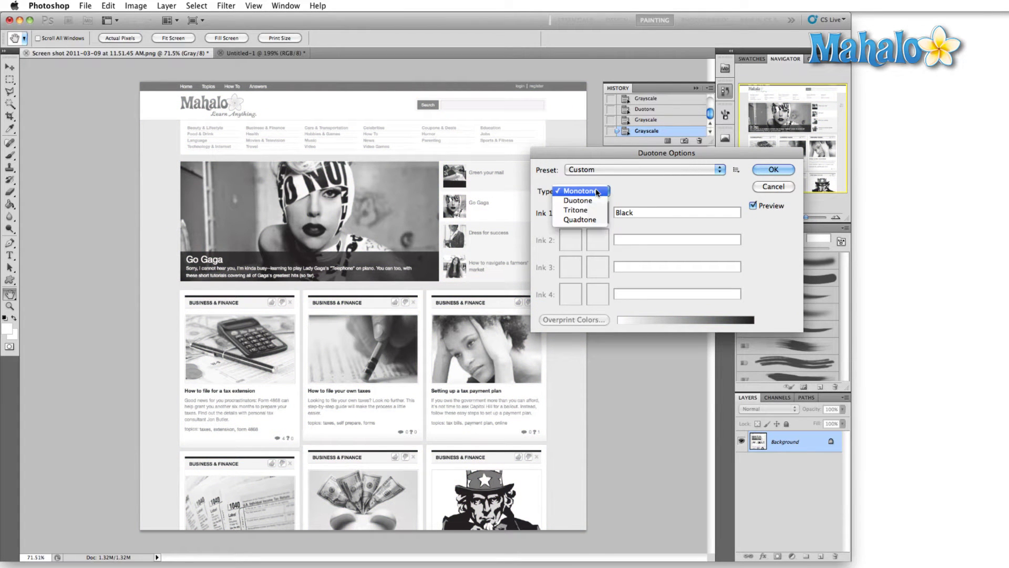
{"action": "left_click", "coordinate": [593, 199]}
{"action": "left_click", "coordinate": [593, 192]}
{"action": "left_click", "coordinate": [593, 204]}
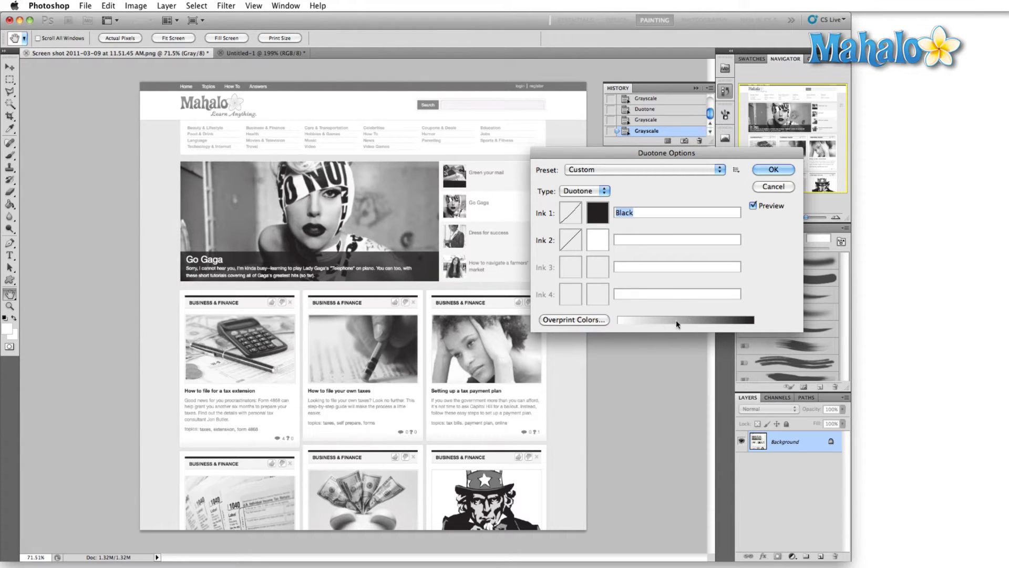
Step: Choose TOYO 0002 from Color Libraries as the second ink
{"action": "left_click", "coordinate": [598, 240]}
{"action": "left_click", "coordinate": [607, 204]}
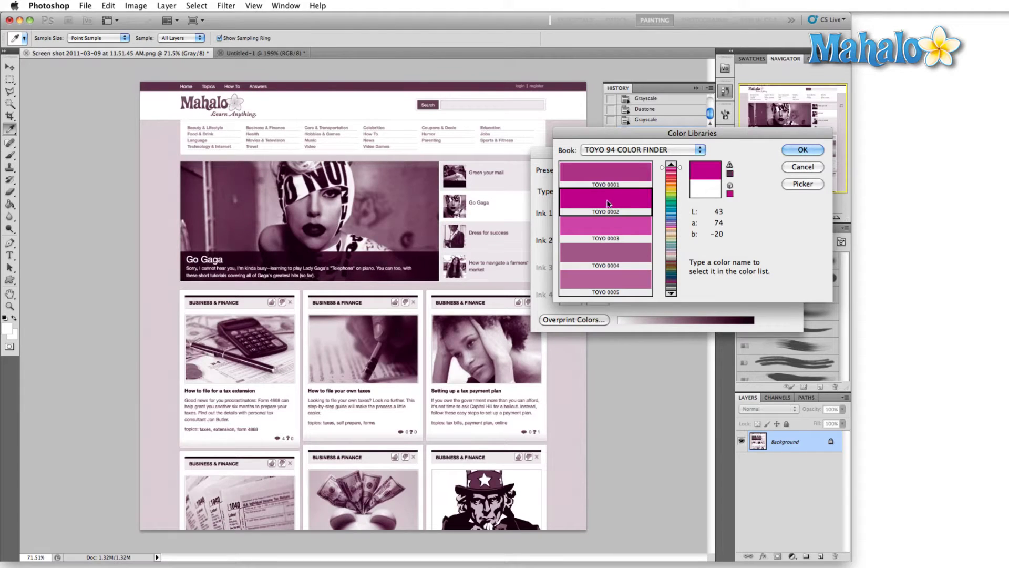
{"action": "left_click", "coordinate": [606, 226]}
{"action": "left_click", "coordinate": [606, 203]}
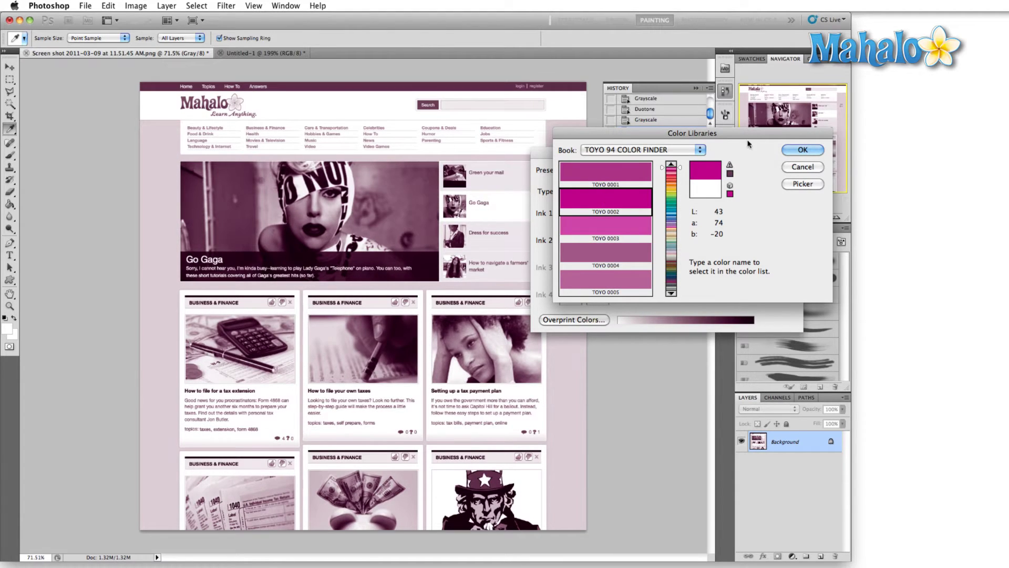
{"action": "left_click", "coordinate": [790, 151]}
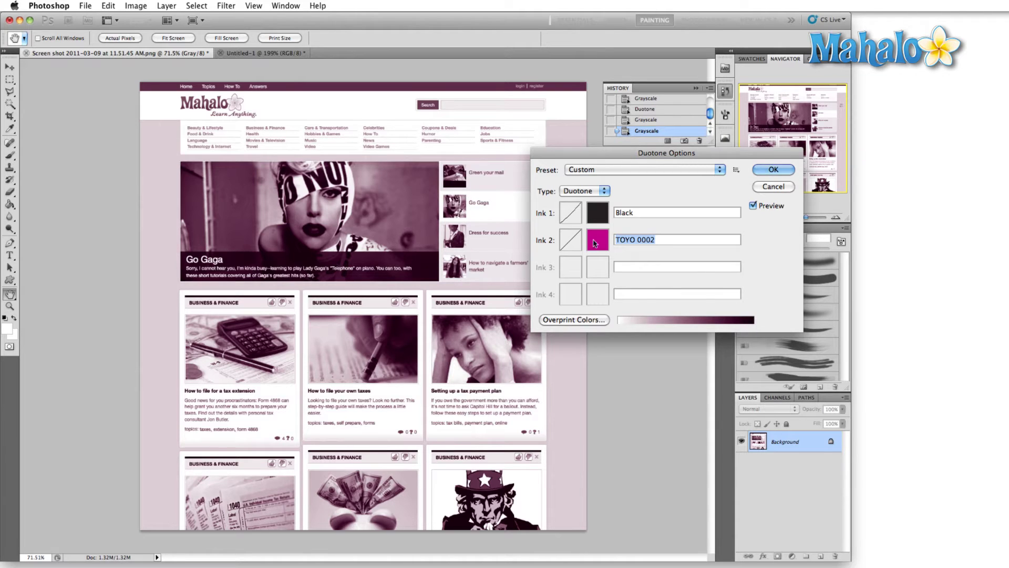
{"action": "left_click", "coordinate": [572, 219]}
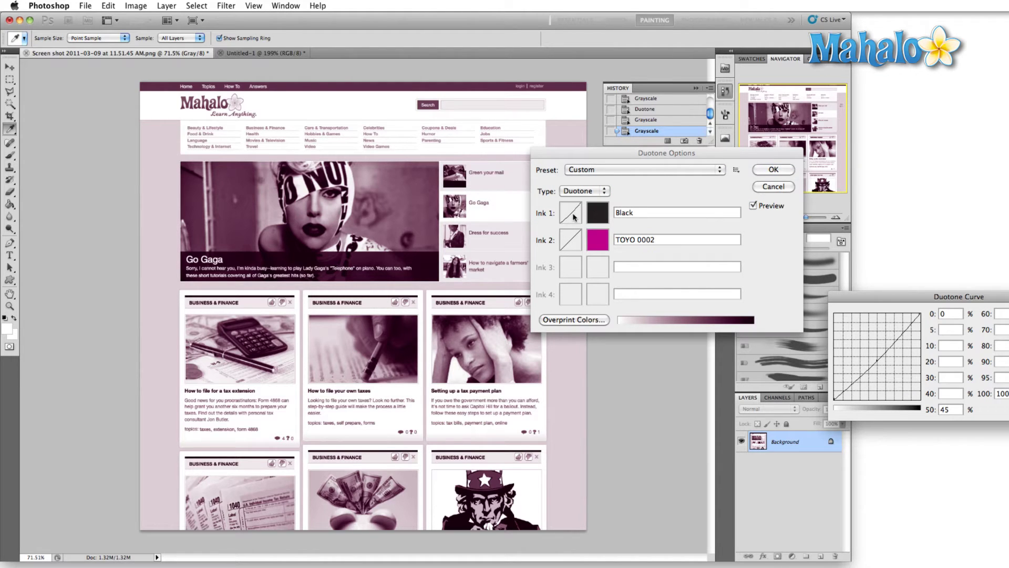
Step: Adjust the black ink curve's midtone point and accept the curve
{"action": "left_click_drag", "start_coordinate": [846, 296], "coordinate": [554, 144]}
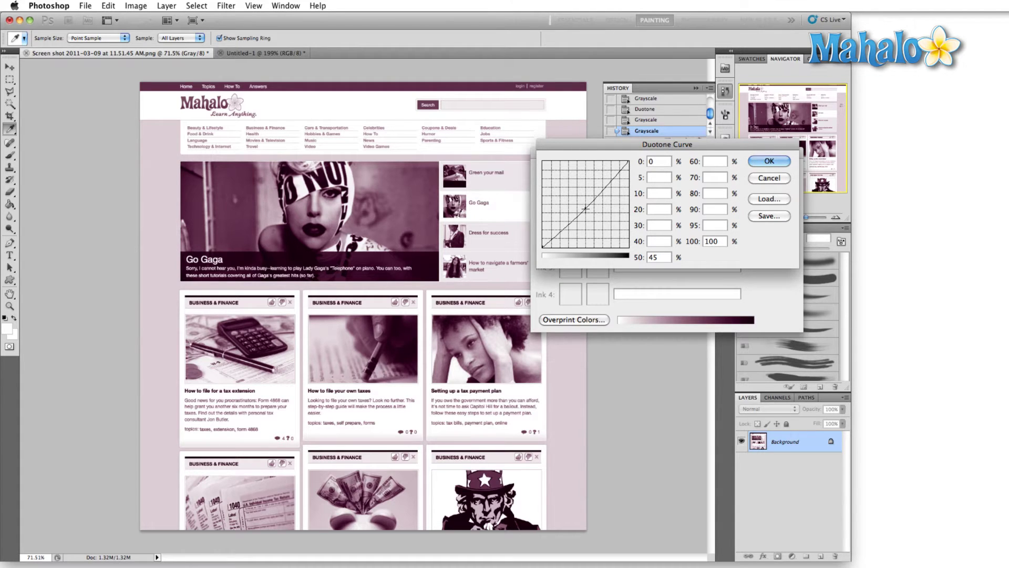
{"action": "left_click_drag", "start_coordinate": [585, 208], "coordinate": [585, 246]}
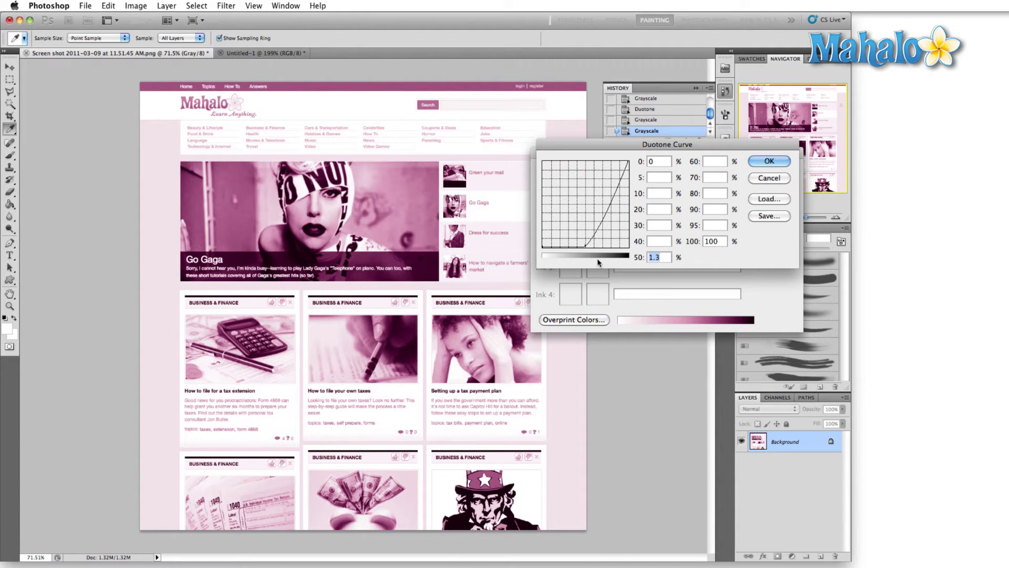
{"action": "left_click_drag", "start_coordinate": [585, 247], "coordinate": [594, 210]}
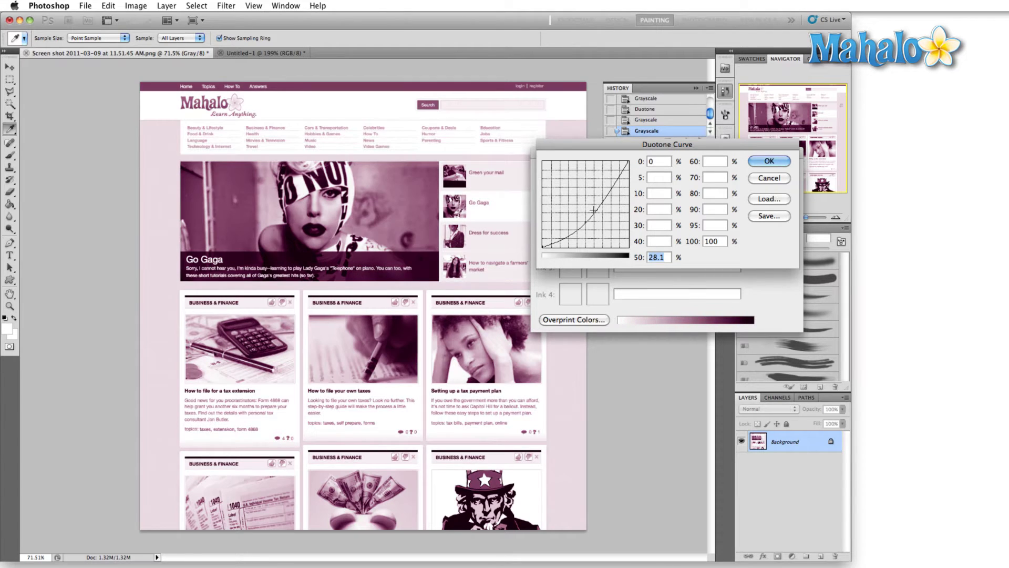
{"action": "left_click", "coordinate": [753, 161]}
Step: Give the second ink an S-curve with 40% at 15.6 and 70% at 76.9
{"action": "left_click", "coordinate": [569, 242]}
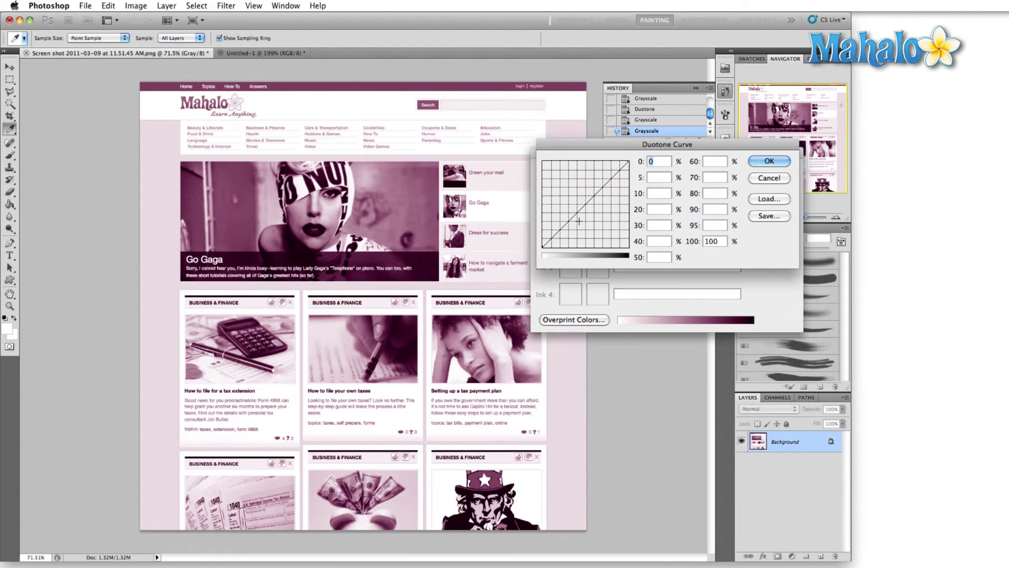
{"action": "left_click_drag", "start_coordinate": [576, 211], "coordinate": [576, 234]}
{"action": "left_click", "coordinate": [605, 203]}
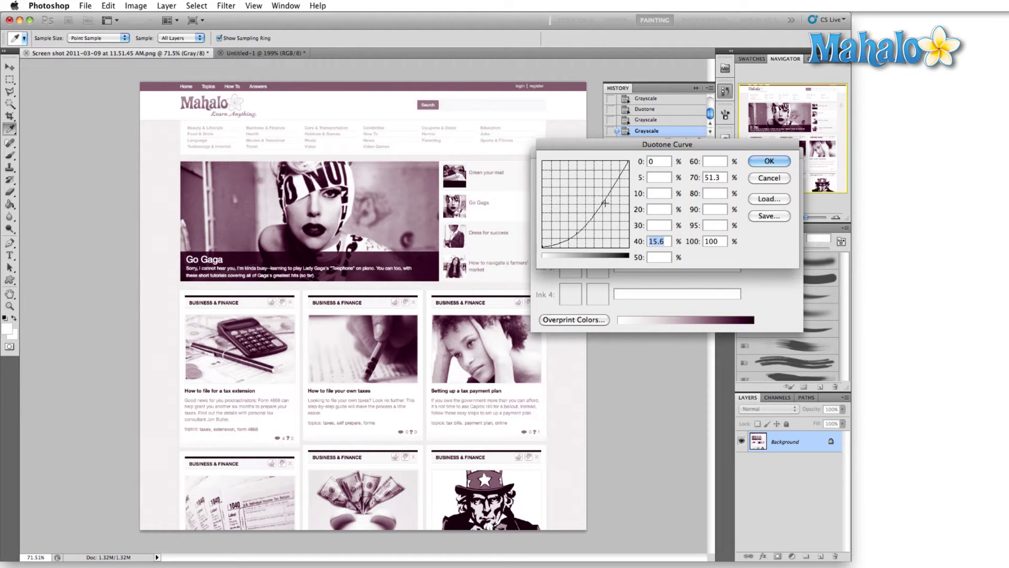
{"action": "left_click_drag", "start_coordinate": [605, 203], "coordinate": [601, 180]}
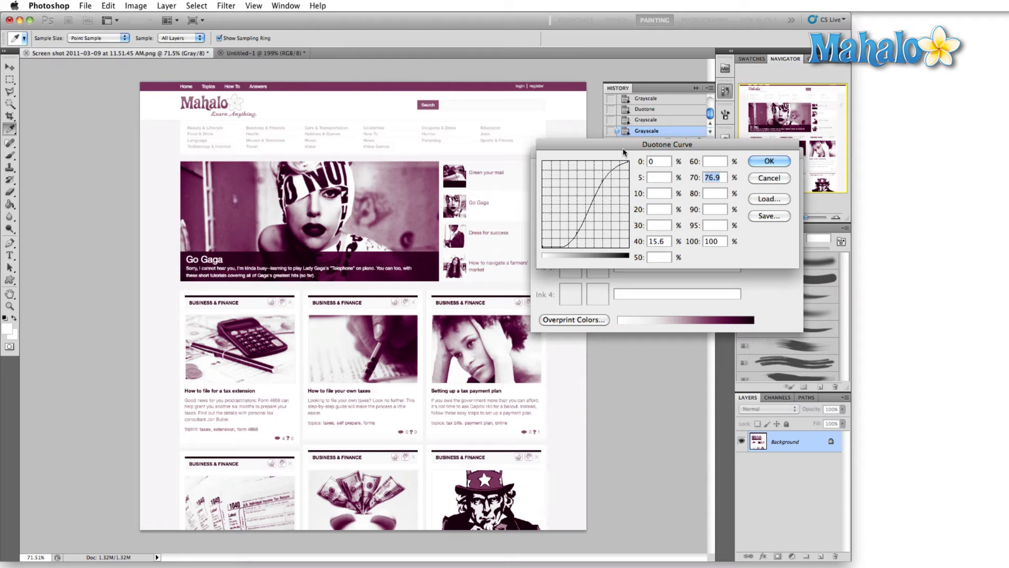
{"action": "left_click", "coordinate": [769, 161]}
Step: Cancel a first Quadtone attempt, then reopen Duotone Options with the type set to Quadtone
{"action": "left_click", "coordinate": [599, 192]}
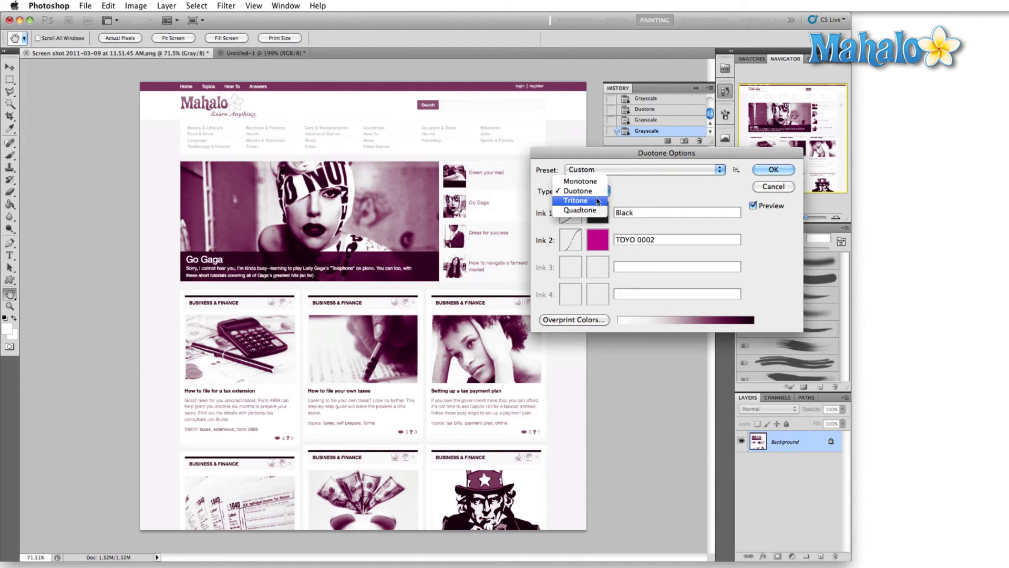
{"action": "left_click", "coordinate": [594, 211]}
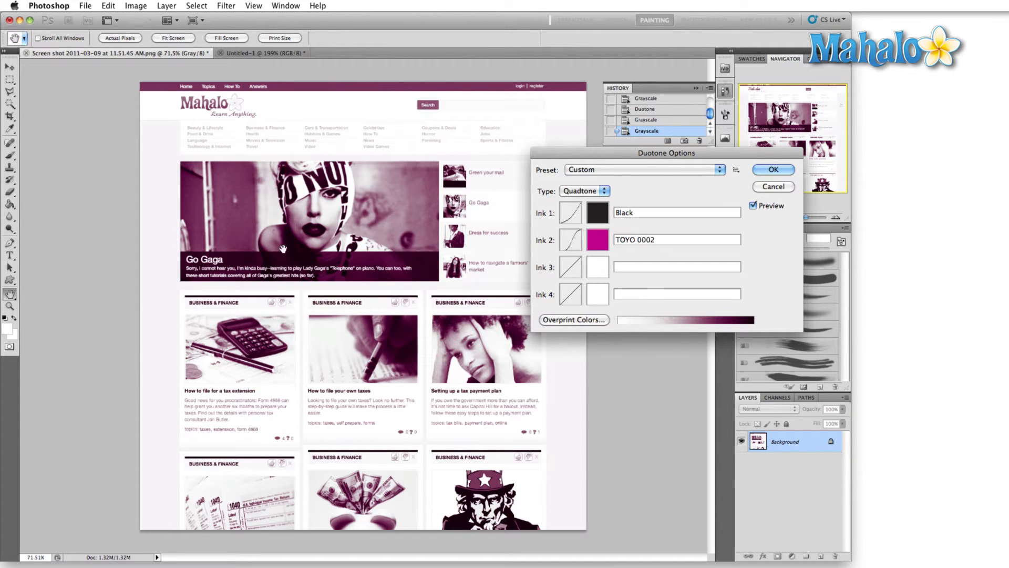
{"action": "left_click", "coordinate": [774, 187]}
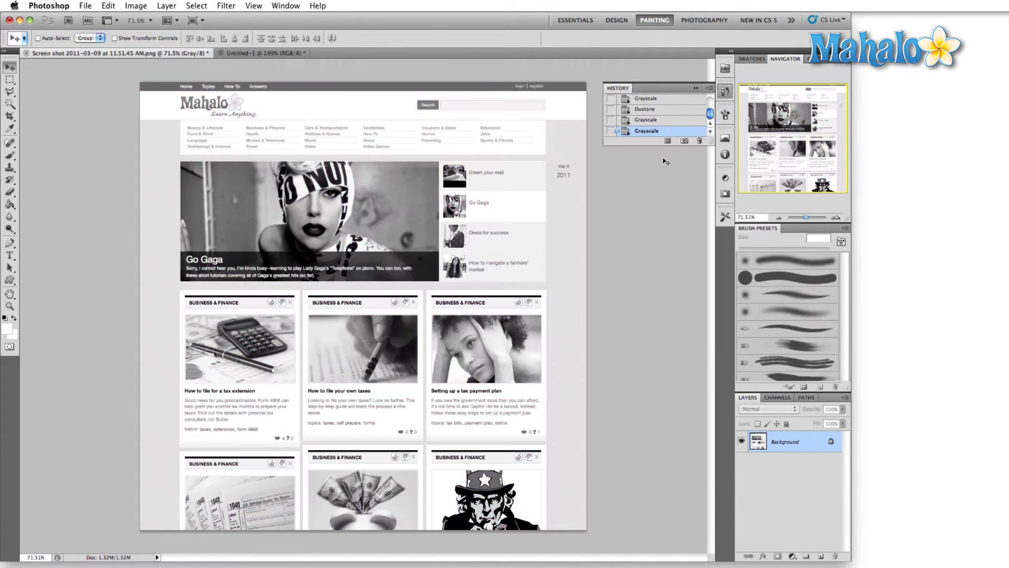
{"action": "left_click", "coordinate": [135, 6]}
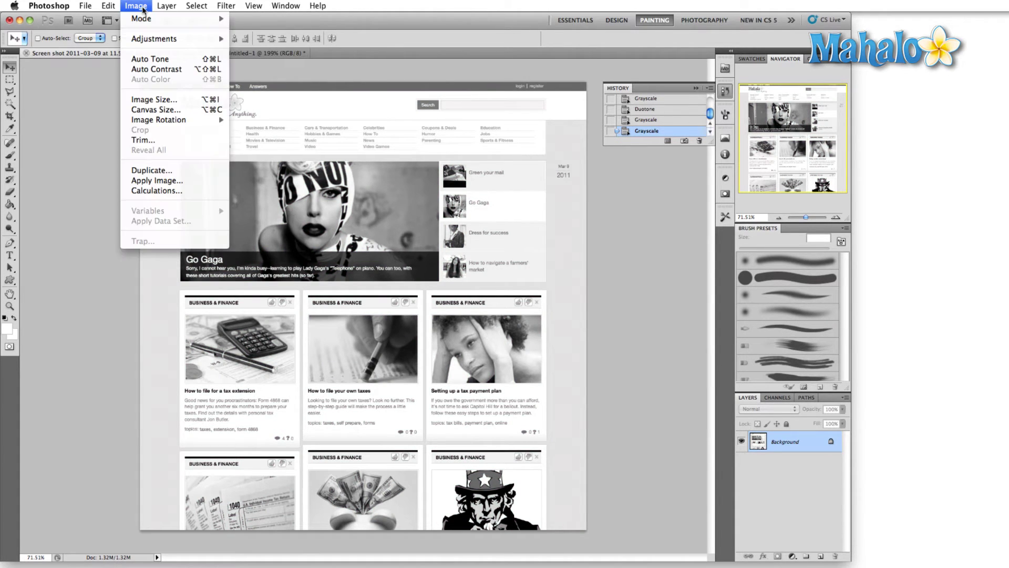
{"action": "mouse_move", "coordinate": [156, 25]}
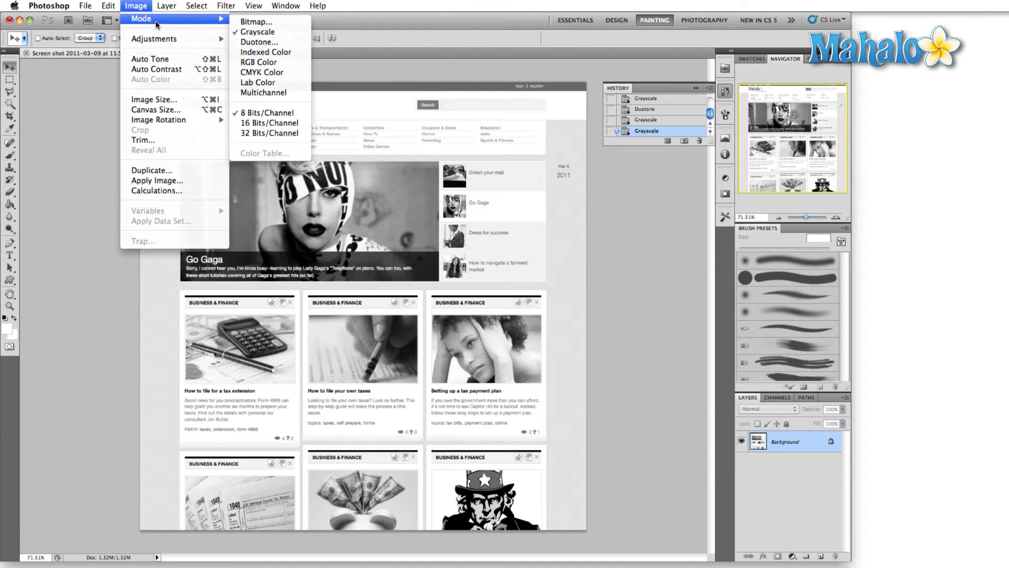
{"action": "left_click", "coordinate": [257, 42]}
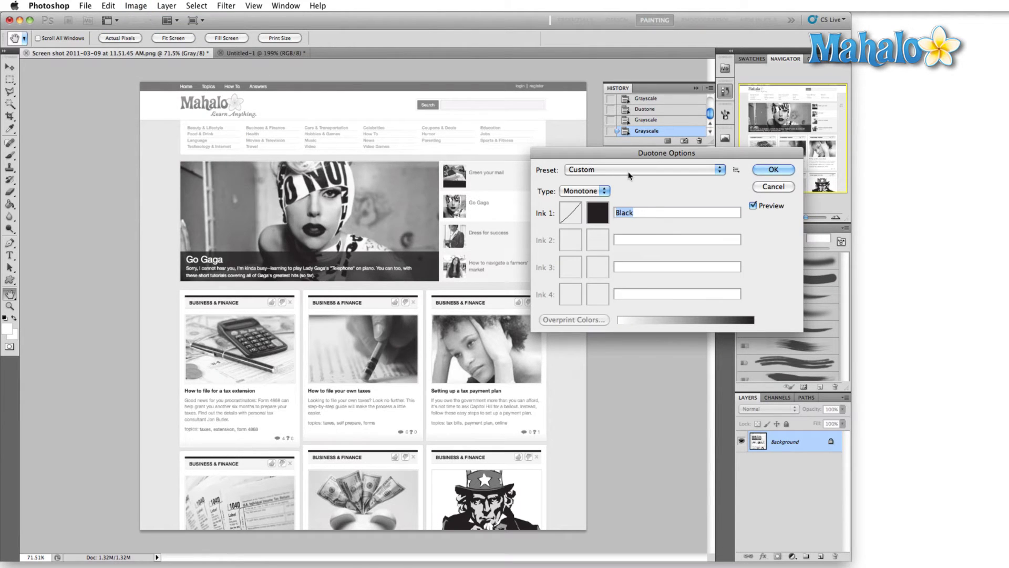
{"action": "left_click", "coordinate": [596, 193]}
{"action": "left_click", "coordinate": [592, 222]}
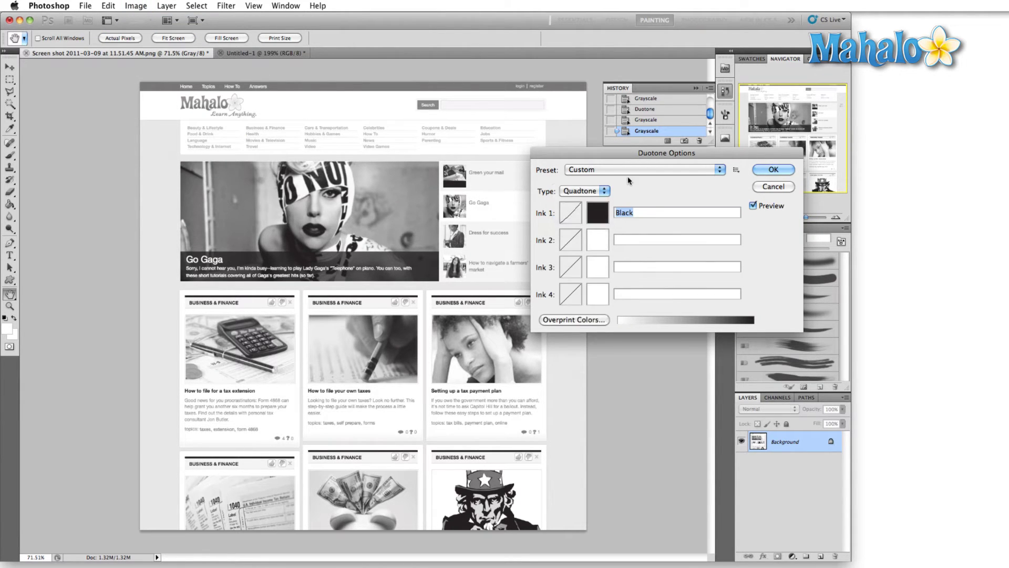
{"action": "mouse_move", "coordinate": [616, 159]}
{"action": "left_mouse_down"}
{"action": "mouse_move", "coordinate": [461, 89]}
{"action": "mouse_move", "coordinate": [497, 83]}
{"action": "left_mouse_up"}
Step: Set the second ink to TOYO 0033 from Color Libraries
{"action": "left_click", "coordinate": [478, 163]}
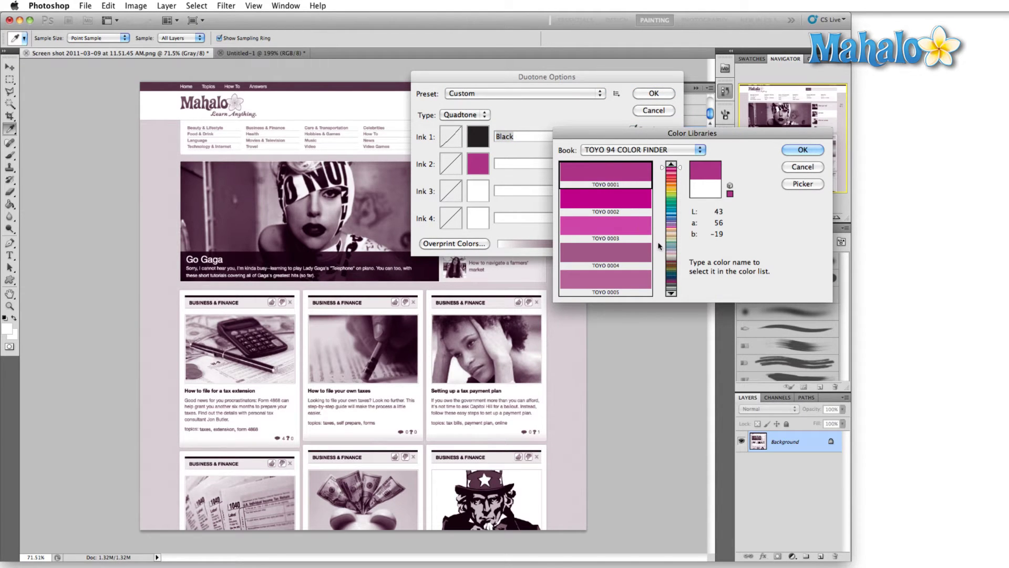
{"action": "left_click", "coordinate": [677, 169]}
{"action": "left_click_drag", "start_coordinate": [677, 168], "coordinate": [677, 167]}
{"action": "left_click", "coordinate": [618, 239]}
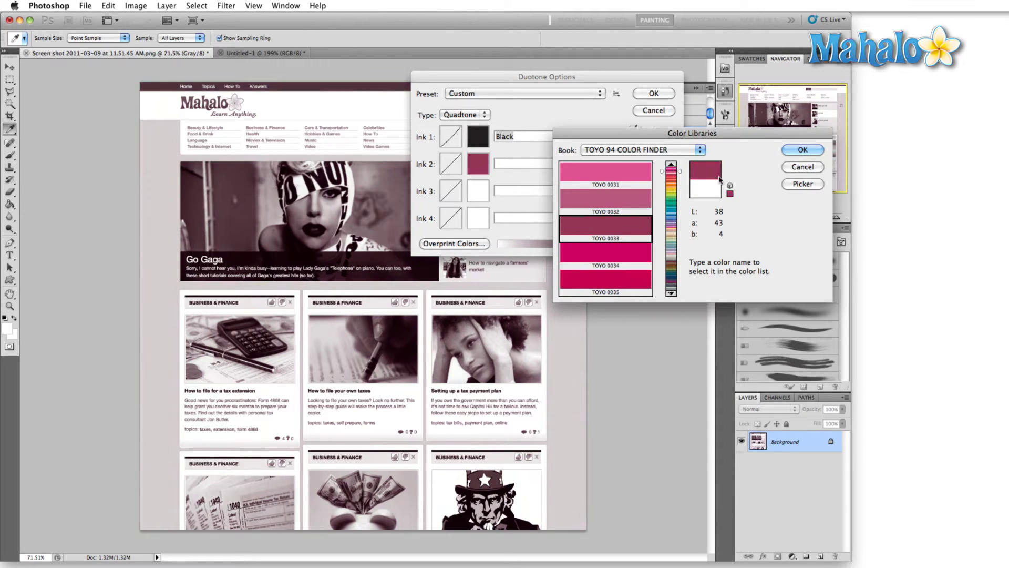
{"action": "left_click", "coordinate": [815, 151]}
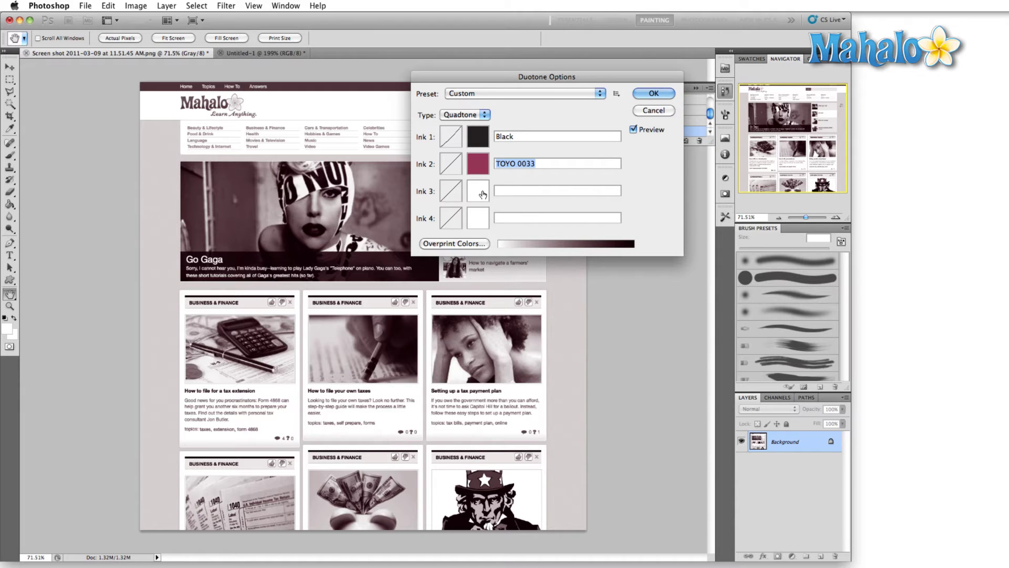
Step: Set the third ink to TOYO 0013 from Color Libraries
{"action": "left_click", "coordinate": [480, 193]}
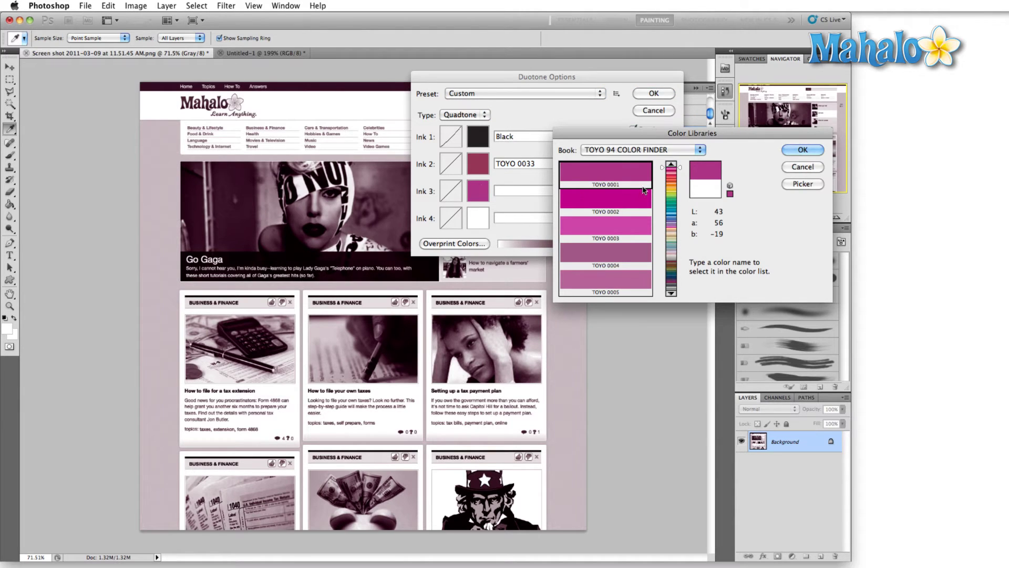
{"action": "left_click", "coordinate": [677, 170]}
{"action": "left_click_drag", "start_coordinate": [678, 168], "coordinate": [678, 167]}
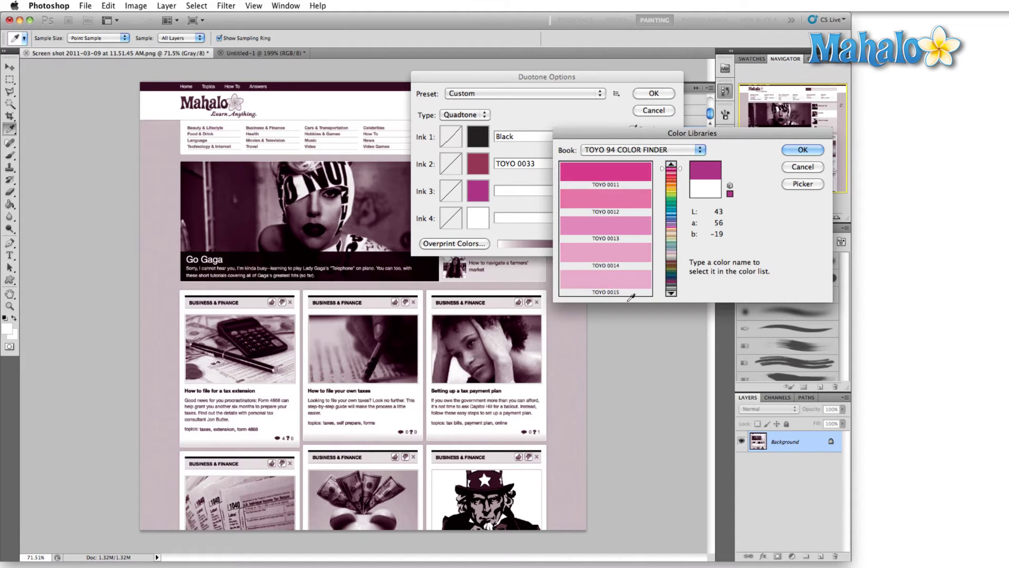
{"action": "left_click", "coordinate": [604, 221]}
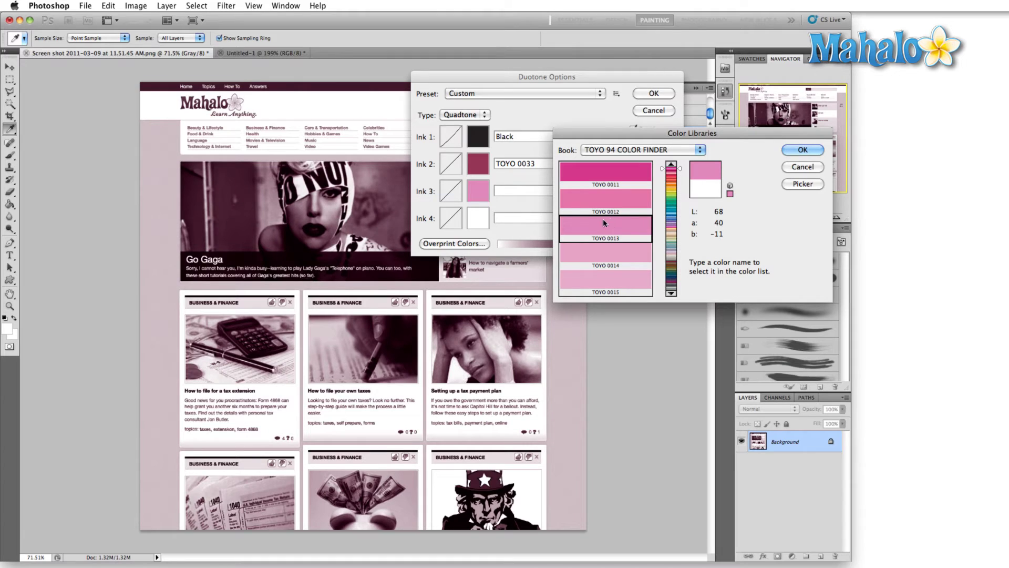
{"action": "left_click", "coordinate": [817, 152]}
Step: Set the fourth ink to TOYO 0752 from Color Libraries
{"action": "left_click", "coordinate": [478, 218]}
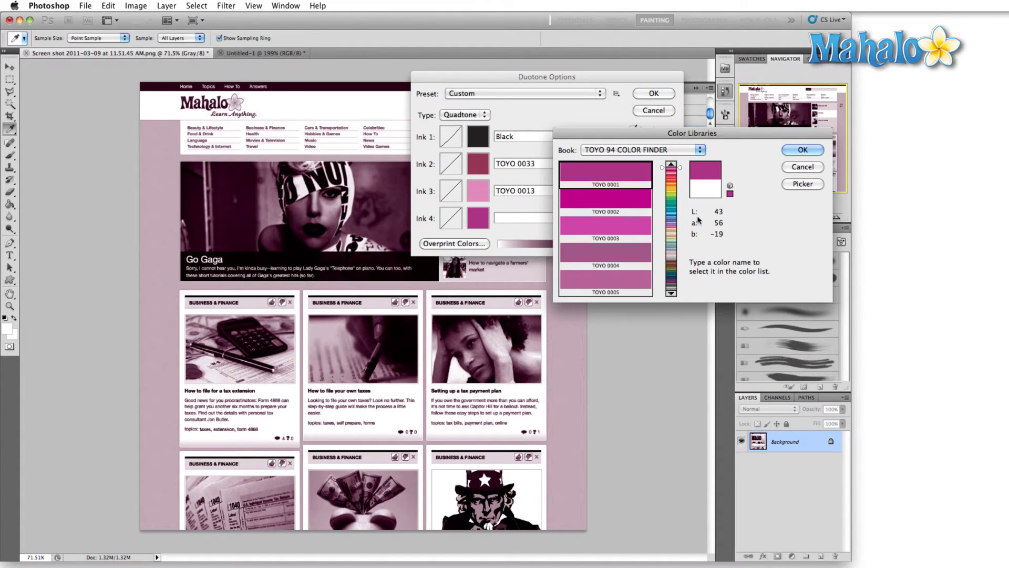
{"action": "left_click", "coordinate": [671, 255]}
{"action": "left_click", "coordinate": [672, 293]}
{"action": "left_click", "coordinate": [630, 202]}
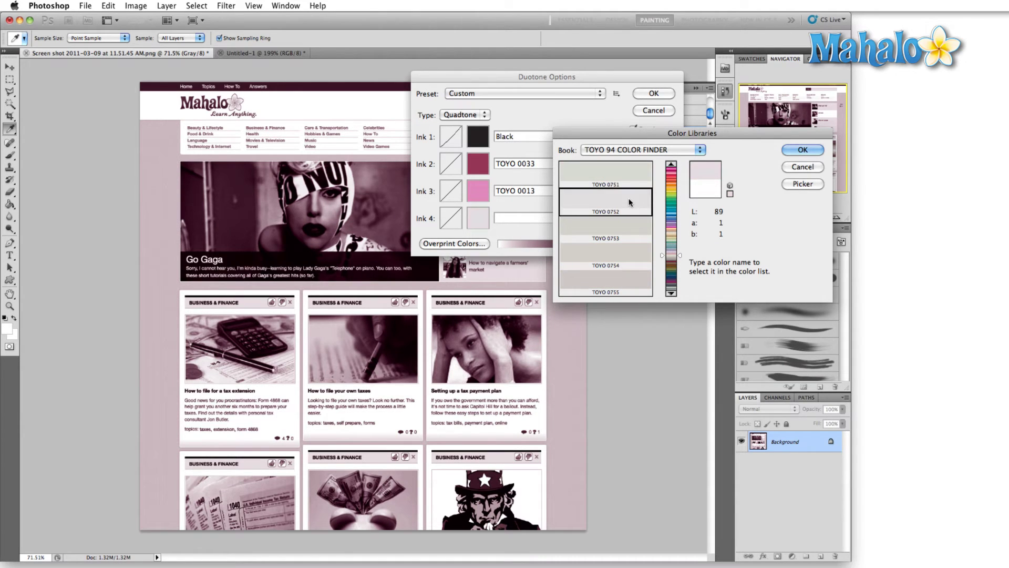
{"action": "left_click", "coordinate": [817, 150]}
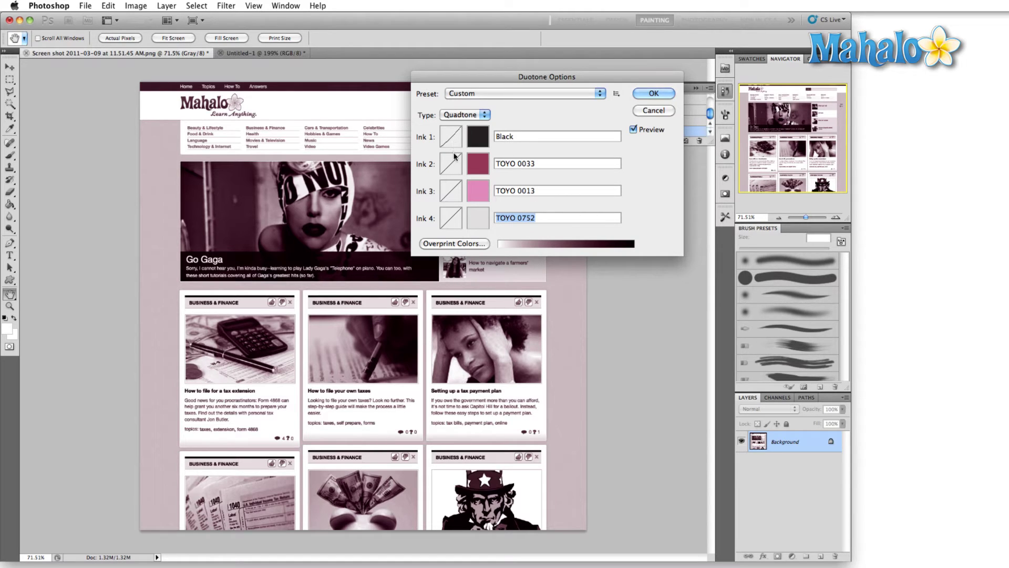
Step: Reshape the black ink curve: remove the 50% point, set 80% to 5 and 90% to 100
{"action": "left_click_drag", "start_coordinate": [438, 83], "coordinate": [519, 108]}
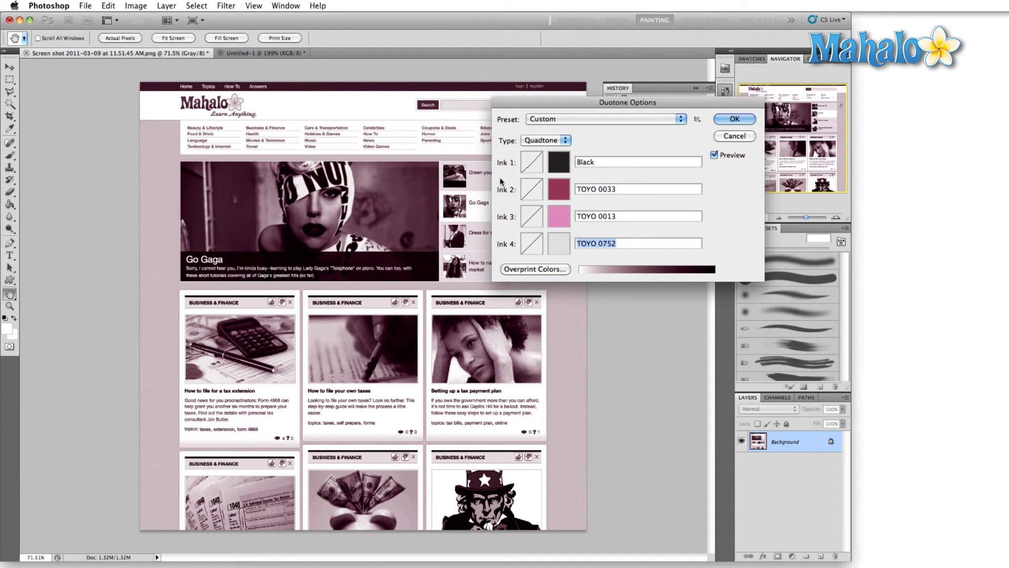
{"action": "left_click", "coordinate": [532, 163]}
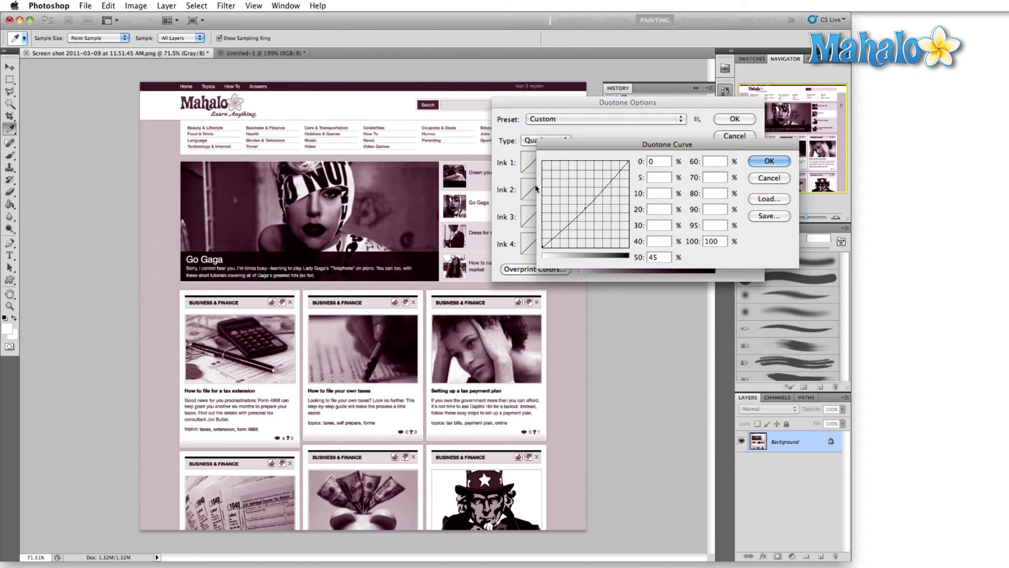
{"action": "left_click_drag", "start_coordinate": [586, 192], "coordinate": [660, 400]}
{"action": "left_click_drag", "start_coordinate": [611, 179], "coordinate": [636, 270]}
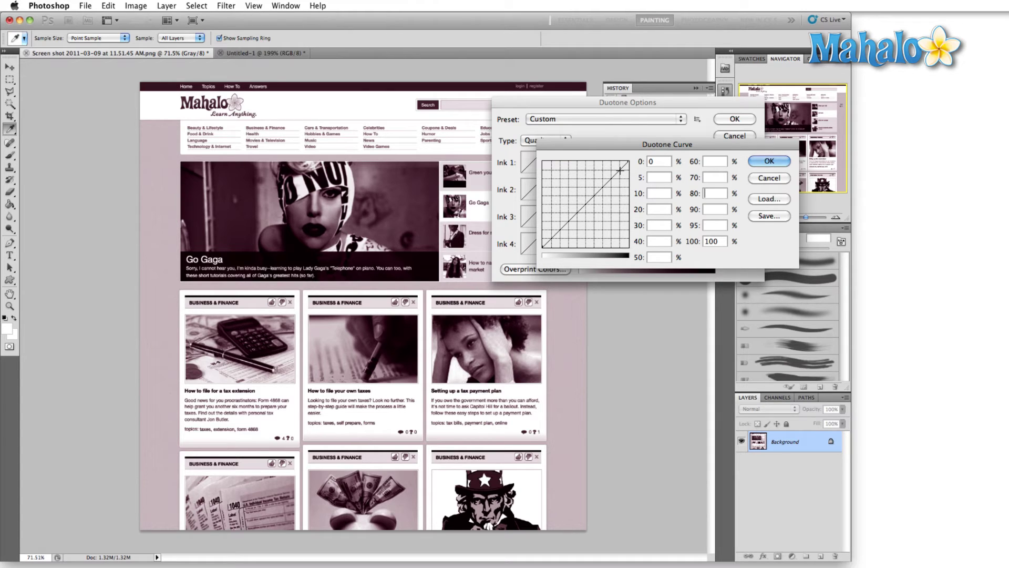
{"action": "left_click_drag", "start_coordinate": [619, 173], "coordinate": [620, 162]}
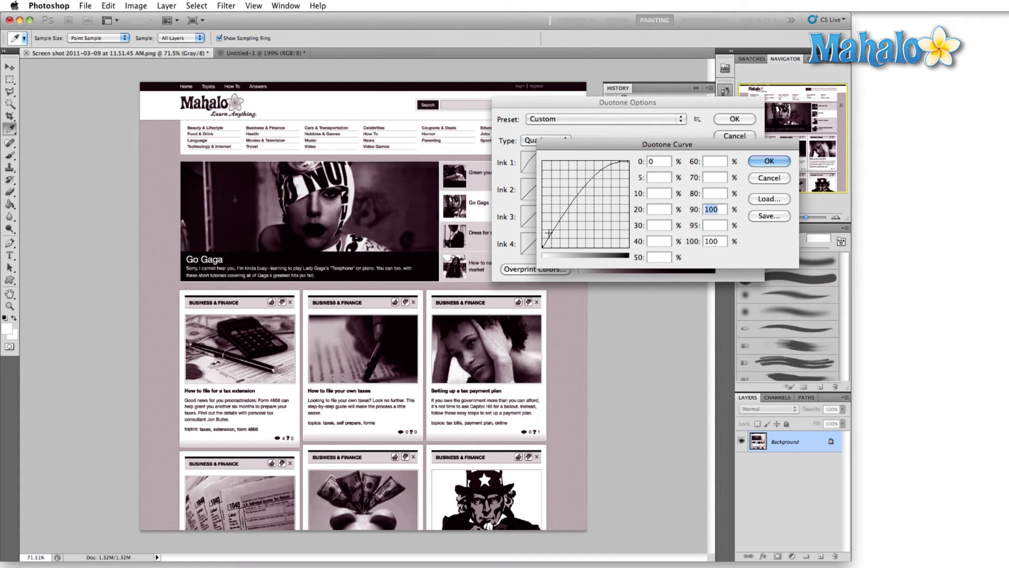
{"action": "left_click_drag", "start_coordinate": [553, 236], "coordinate": [536, 251]}
{"action": "left_click_drag", "start_coordinate": [608, 165], "coordinate": [612, 243]}
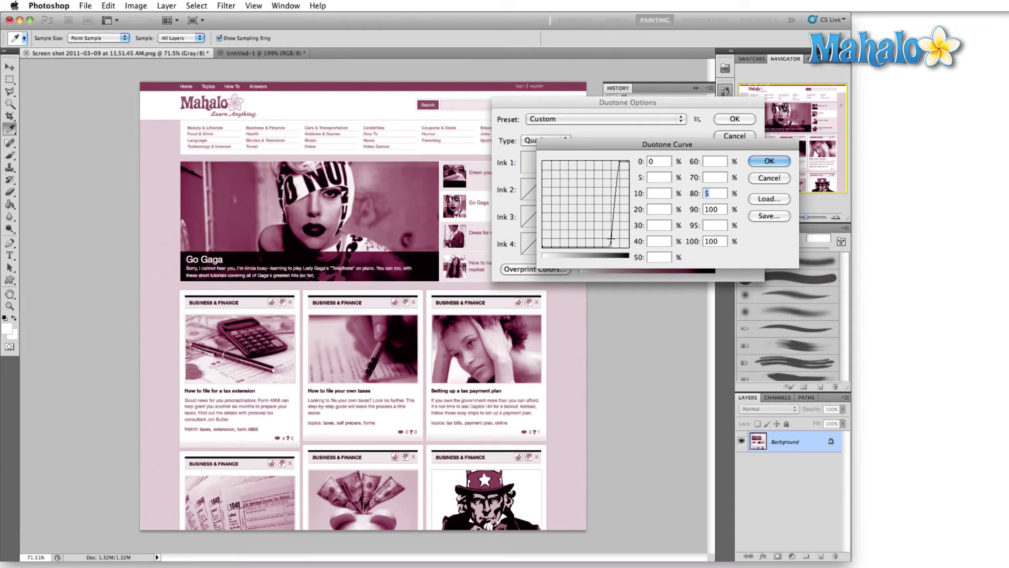
{"action": "left_click", "coordinate": [778, 160]}
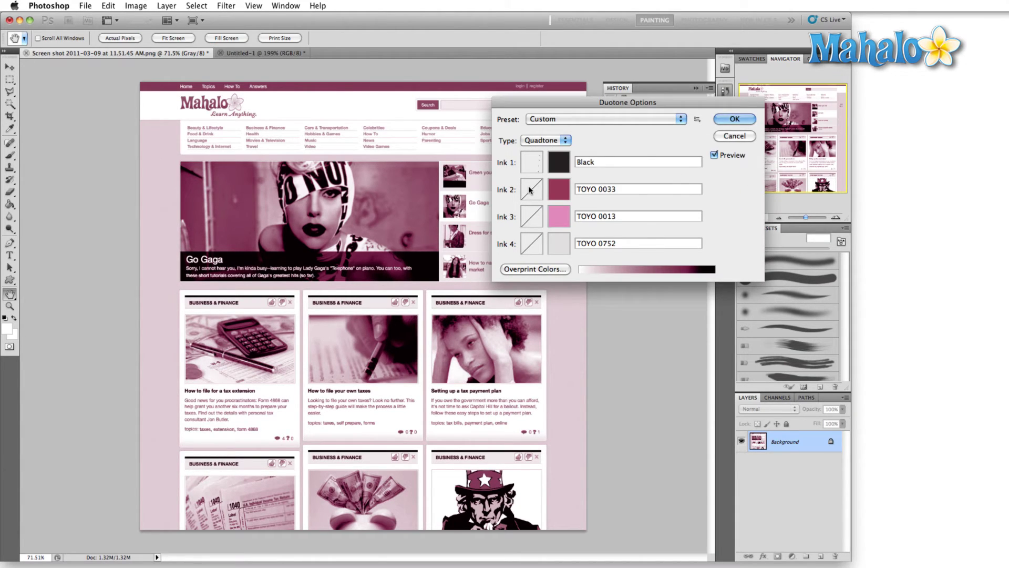
Step: Set the TOYO 0033 ink curve to 20% at 6.3, 30% at 8.1 and 60% at 92.5
{"action": "left_click", "coordinate": [530, 189]}
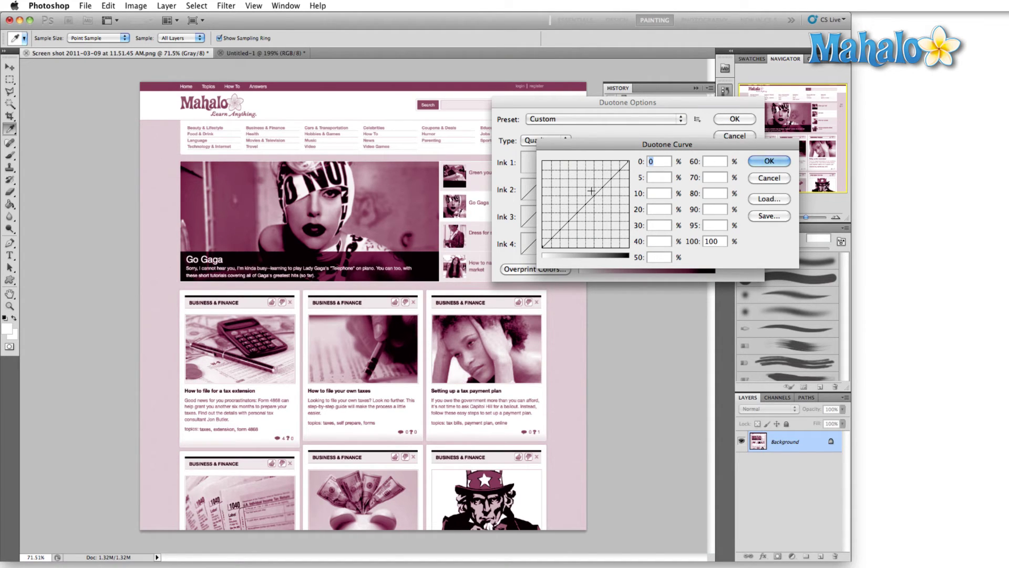
{"action": "left_click_drag", "start_coordinate": [592, 191], "coordinate": [599, 168]}
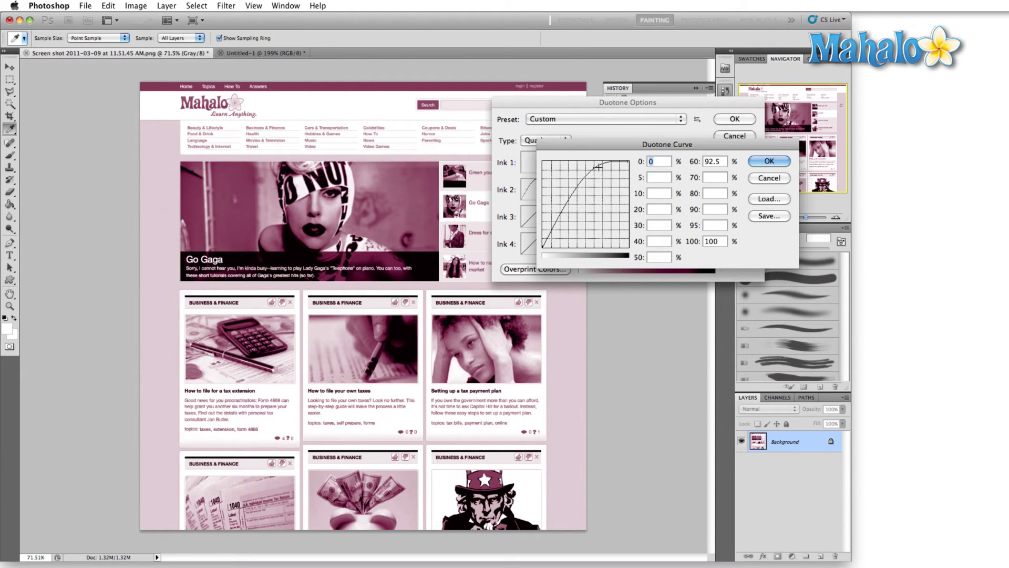
{"action": "left_click_drag", "start_coordinate": [563, 211], "coordinate": [564, 239]}
{"action": "left_click", "coordinate": [566, 240]}
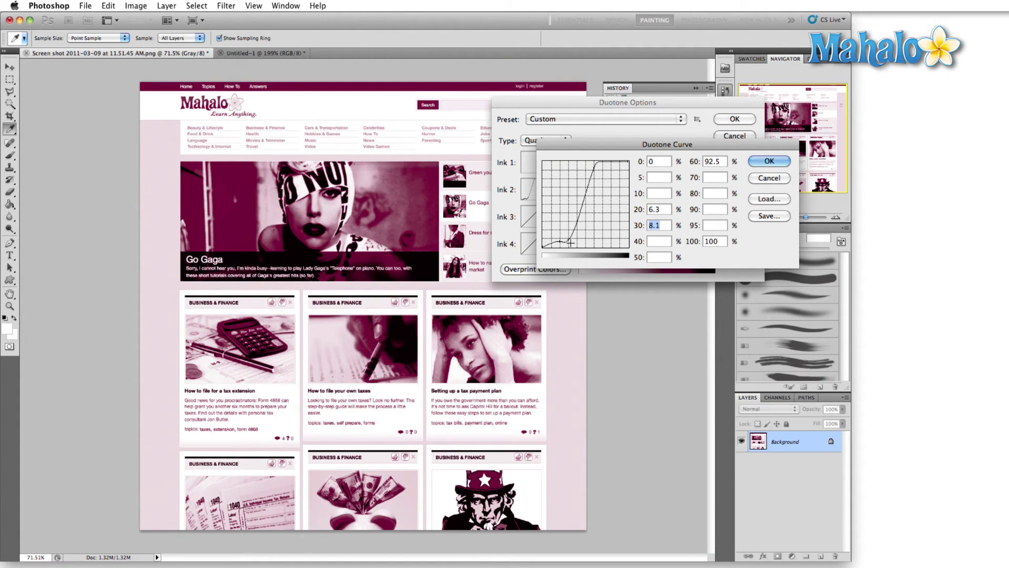
{"action": "left_click", "coordinate": [777, 162]}
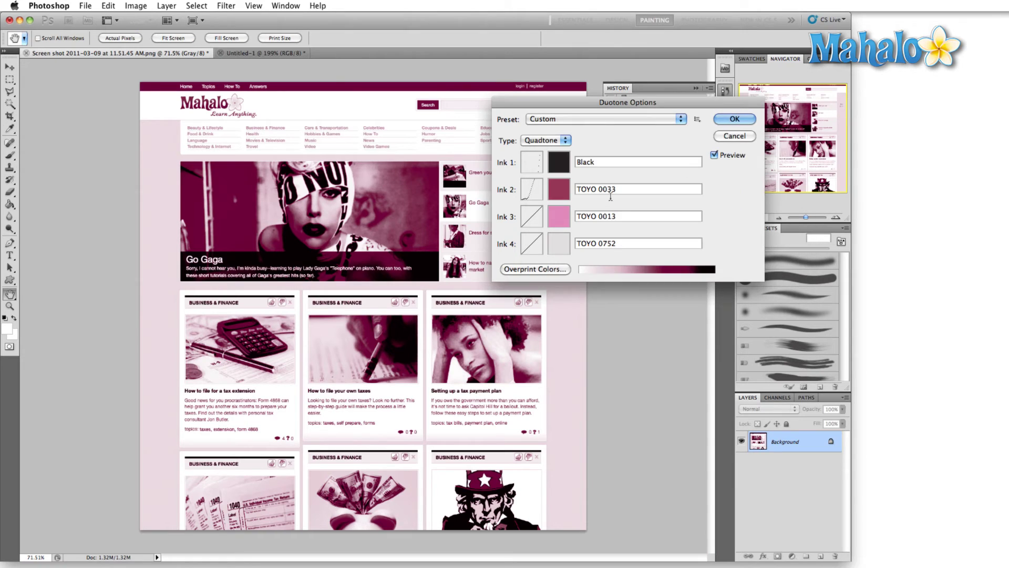
Step: Keep Ink 3 as TOYO 0013 and raise its curve so 10% maps to 100%
{"action": "left_click", "coordinate": [566, 226]}
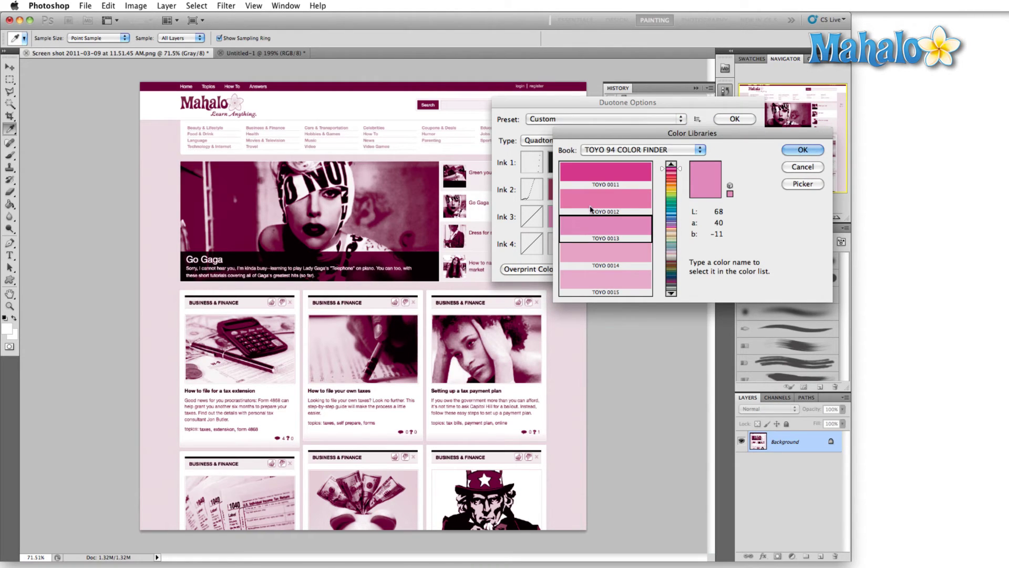
{"action": "left_click", "coordinate": [798, 167]}
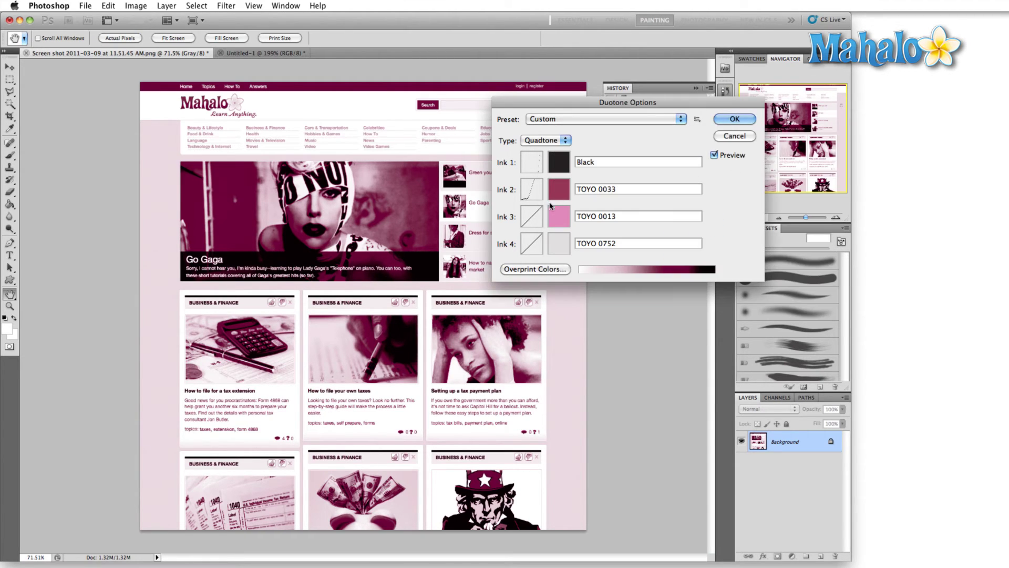
{"action": "left_click", "coordinate": [531, 227]}
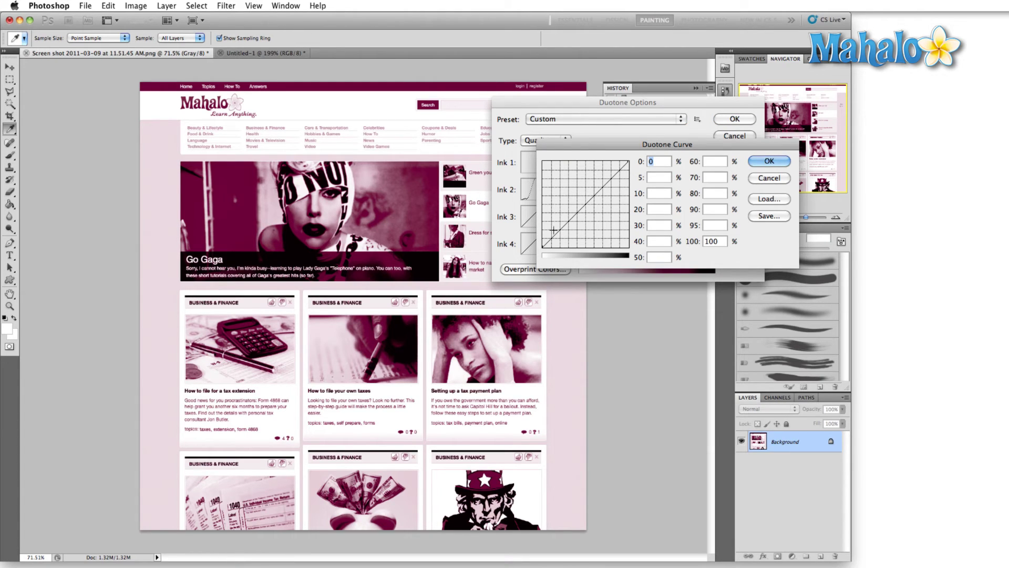
{"action": "left_click_drag", "start_coordinate": [552, 239], "coordinate": [548, 161]}
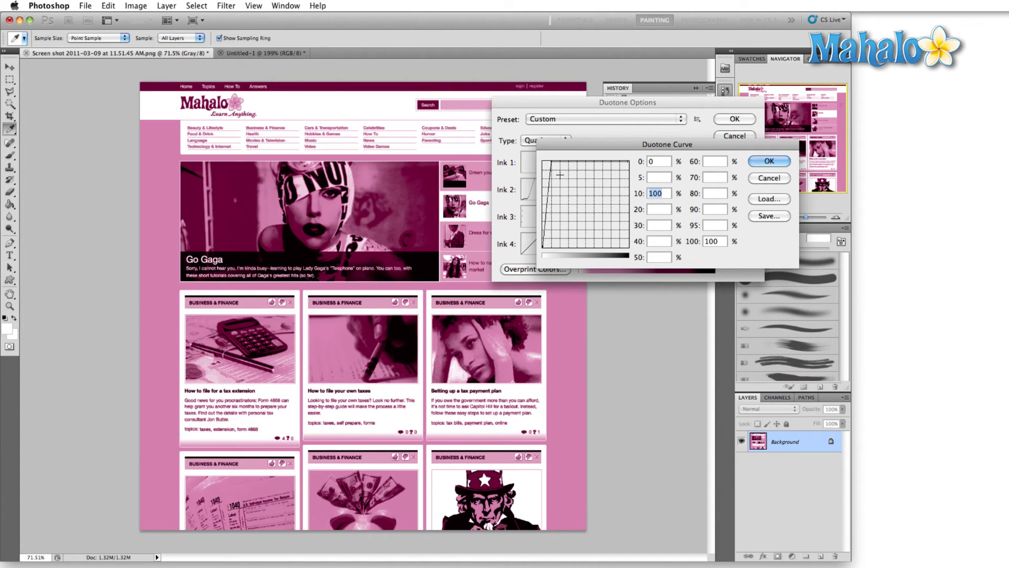
{"action": "left_click", "coordinate": [757, 165]}
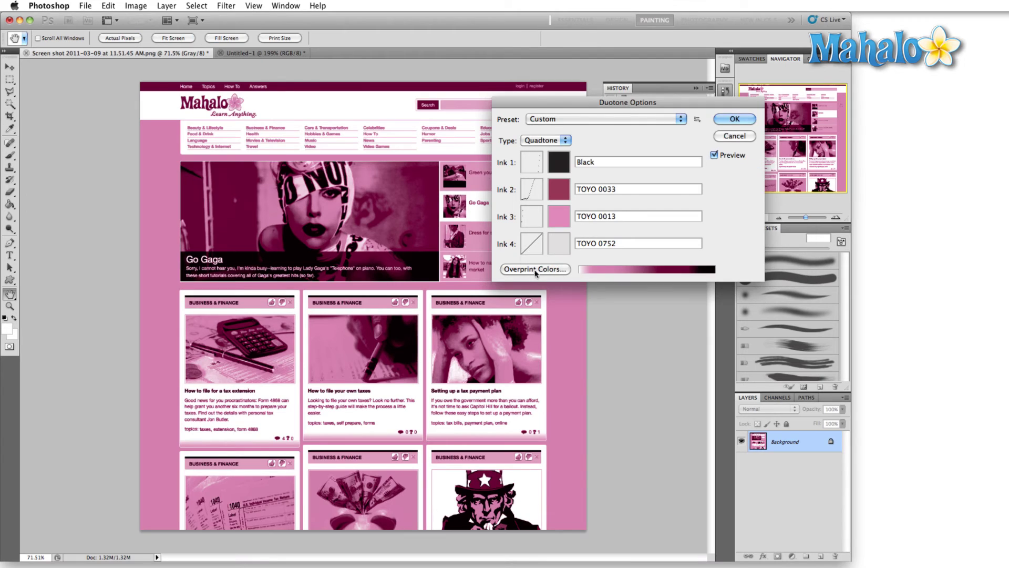
Step: Change the fourth ink to plain white named 'White' and apply the quadtone
{"action": "left_click", "coordinate": [567, 248]}
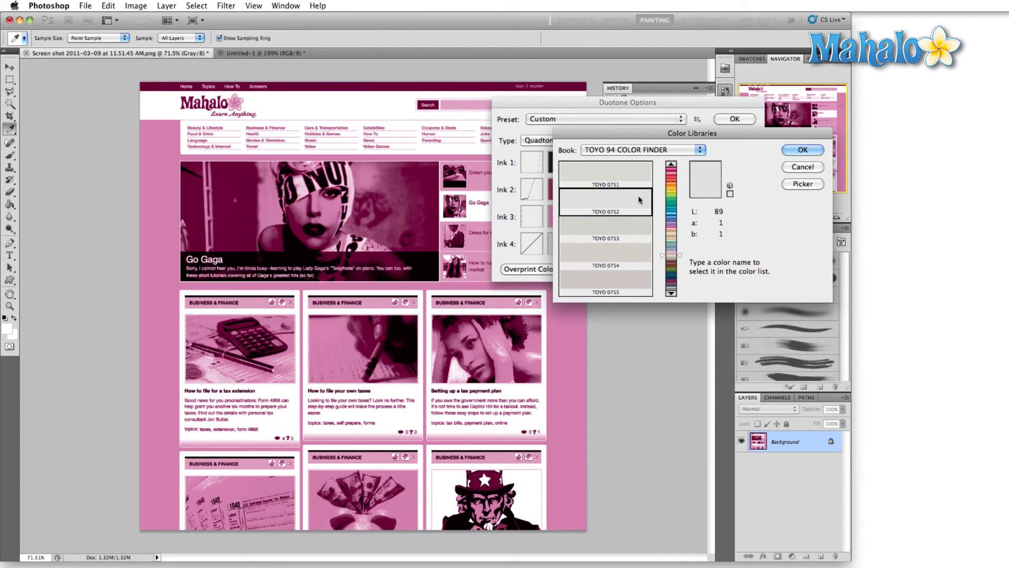
{"action": "left_click", "coordinate": [802, 183]}
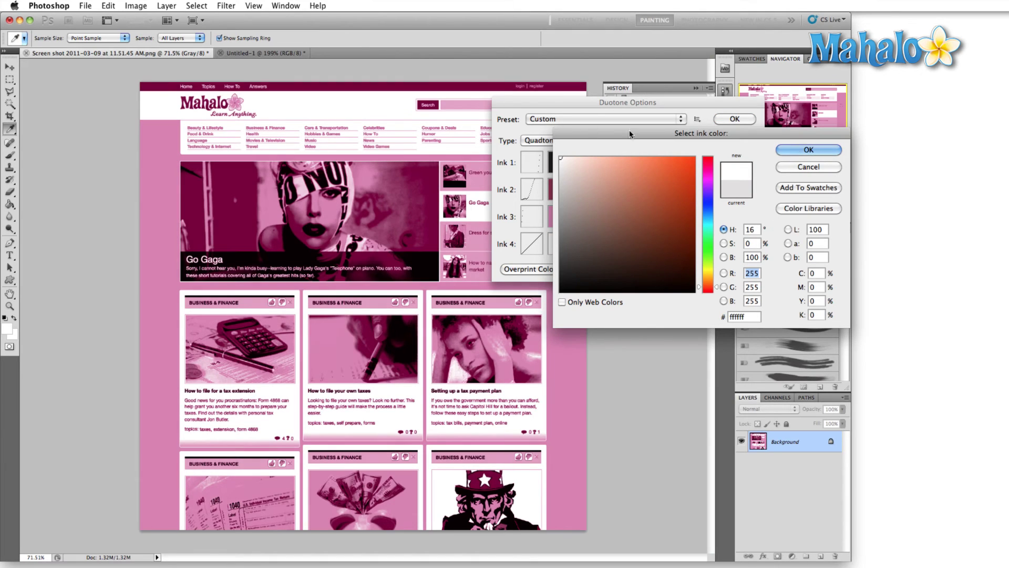
{"action": "key", "text": "Return"}
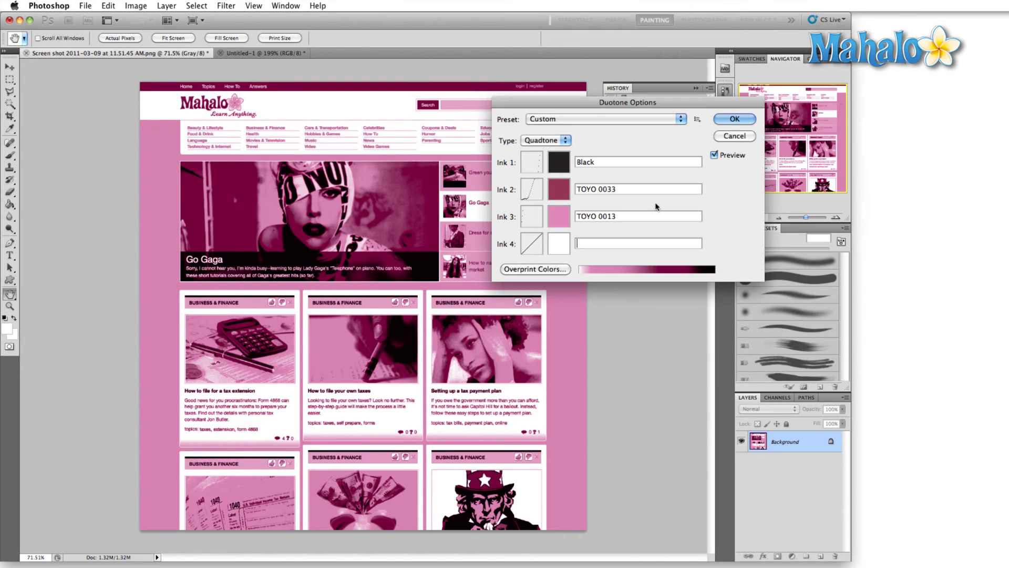
{"action": "type", "text": "White"}
{"action": "key", "text": "Return"}
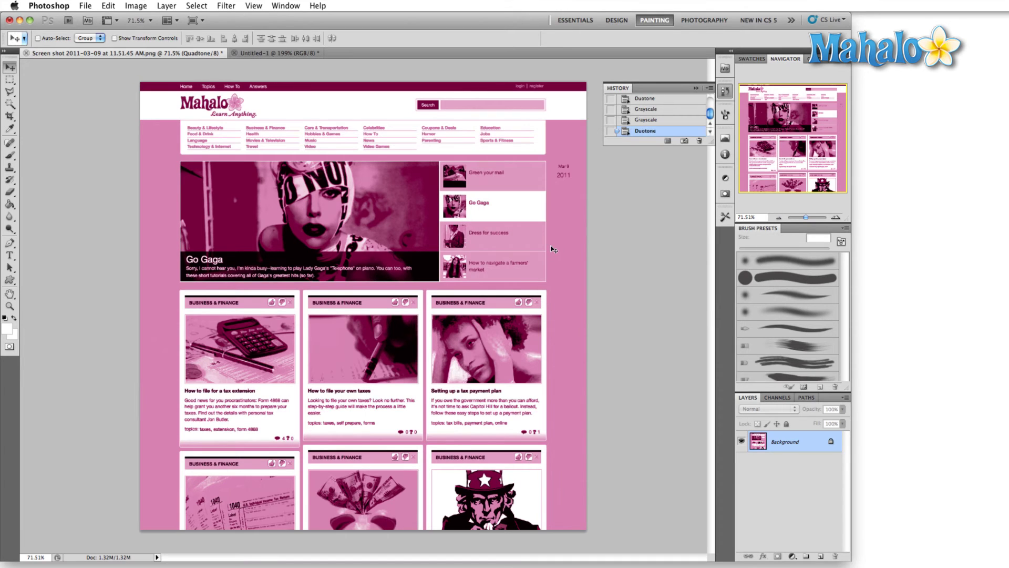
{"action": "left_click", "coordinate": [142, 6]}
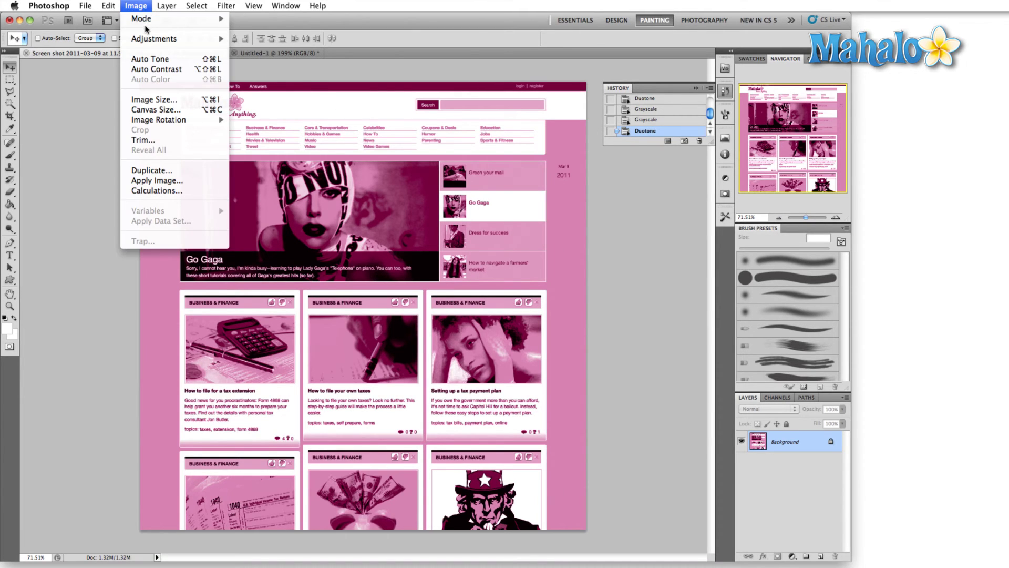
Step: In Duotone Options, make the white ink's curve flat at 100%, deleting its 20% point
{"action": "mouse_move", "coordinate": [152, 19]}
{"action": "left_click", "coordinate": [254, 43]}
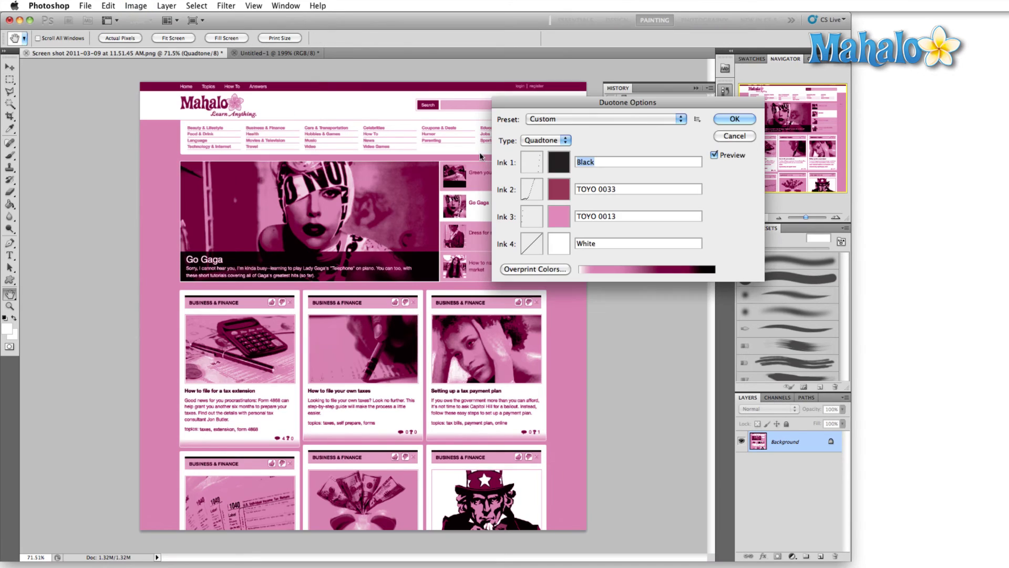
{"action": "left_click", "coordinate": [530, 243]}
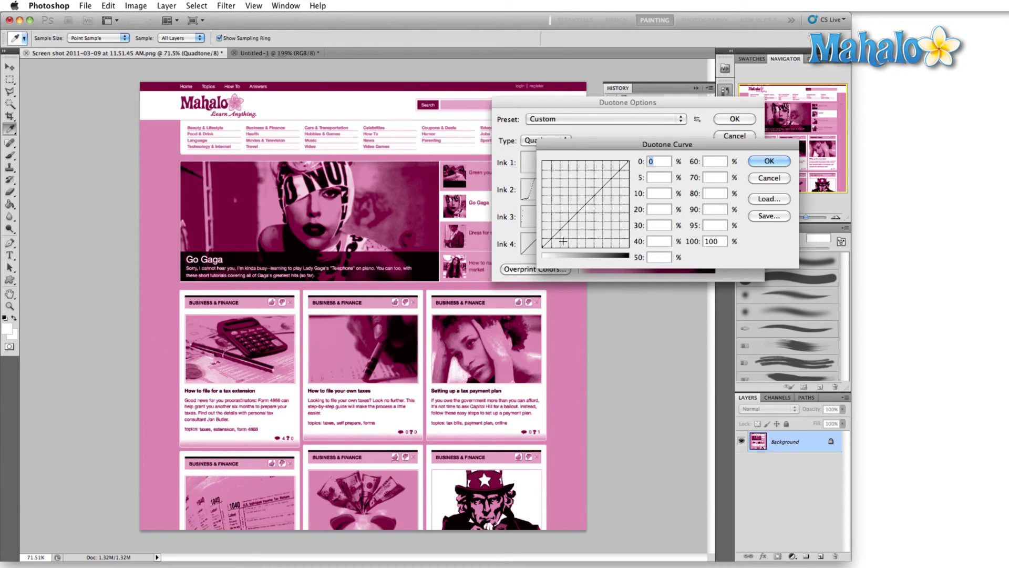
{"action": "left_click_drag", "start_coordinate": [542, 247], "coordinate": [547, 162]}
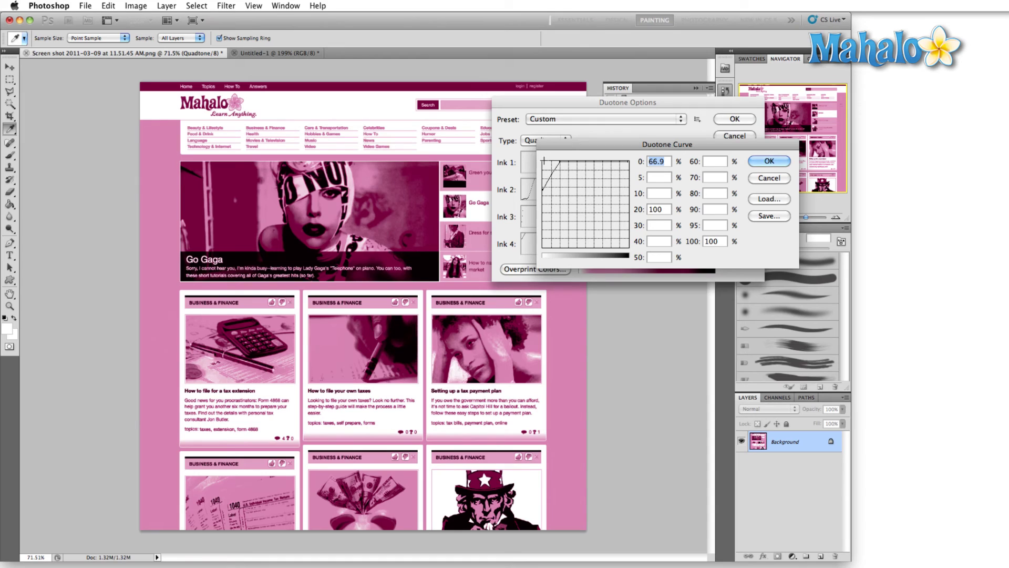
{"action": "left_click", "coordinate": [560, 165]}
{"action": "key", "text": "BackSpace"}
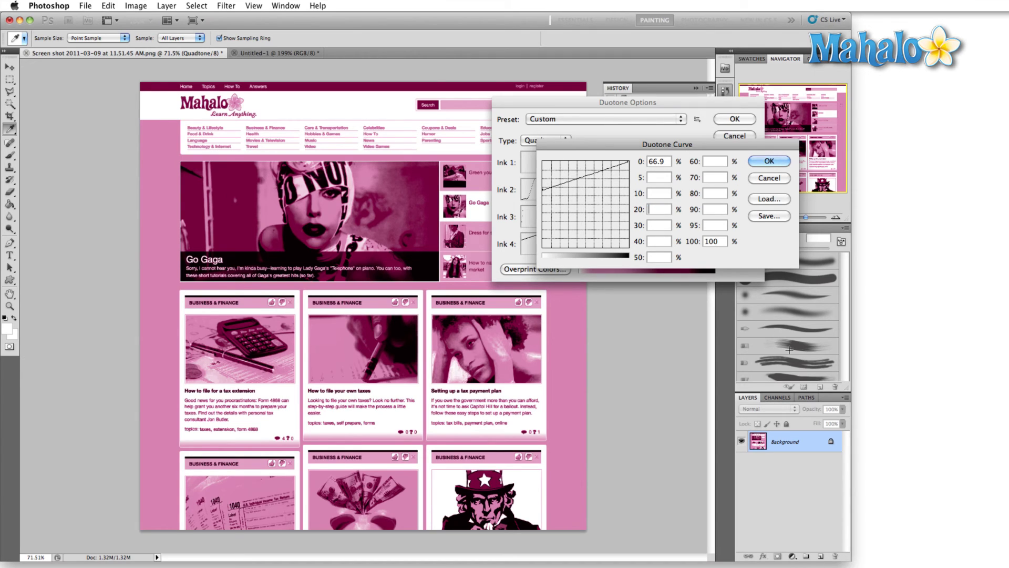
{"action": "left_click_drag", "start_coordinate": [542, 188], "coordinate": [618, 161]}
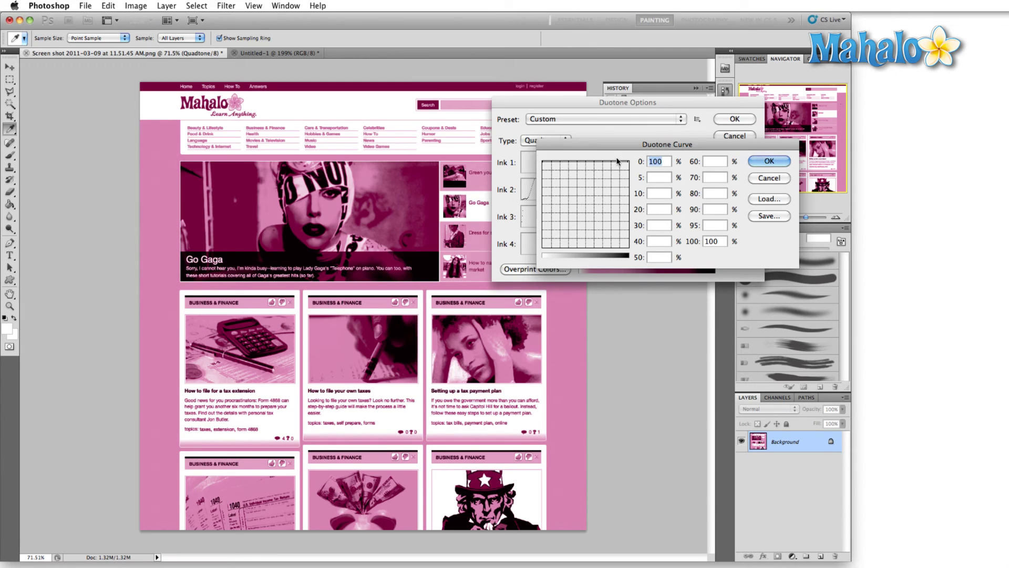
{"action": "left_click", "coordinate": [777, 164]}
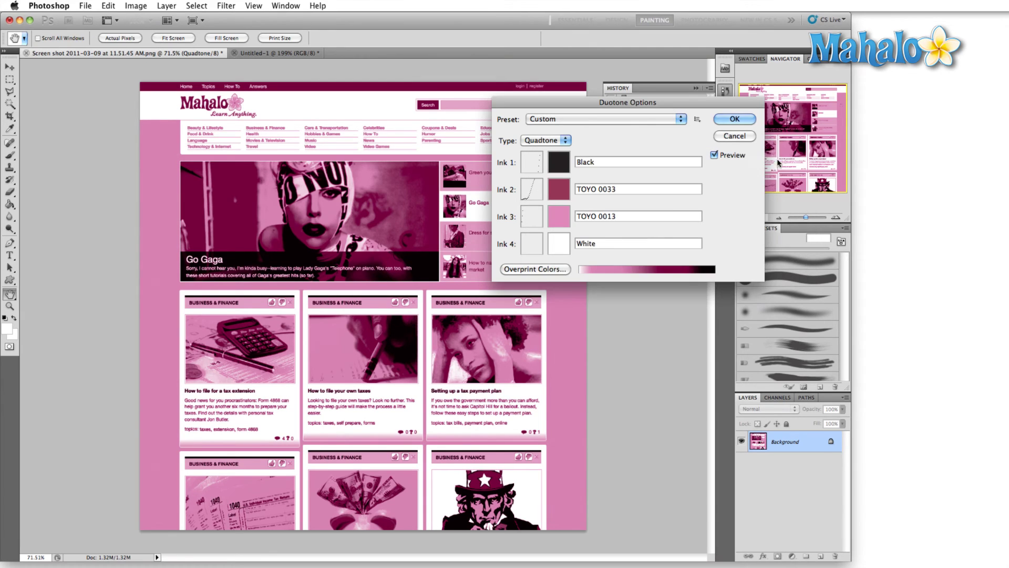
Step: Lower the TOYO 0013 pink ink's 10% point to about 62%, then apply the quadtone
{"action": "left_click", "coordinate": [526, 217]}
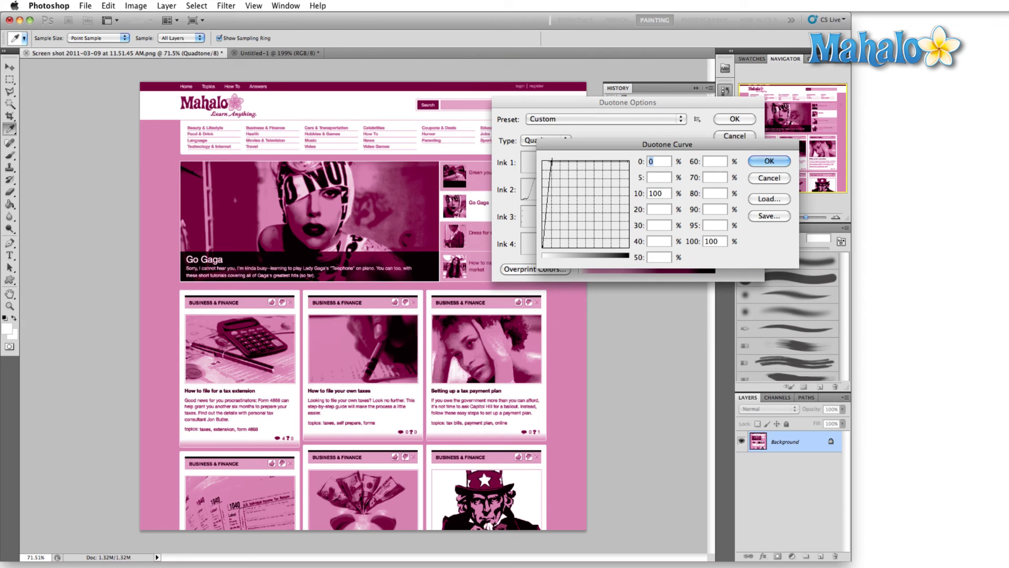
{"action": "left_click_drag", "start_coordinate": [551, 175], "coordinate": [556, 186]}
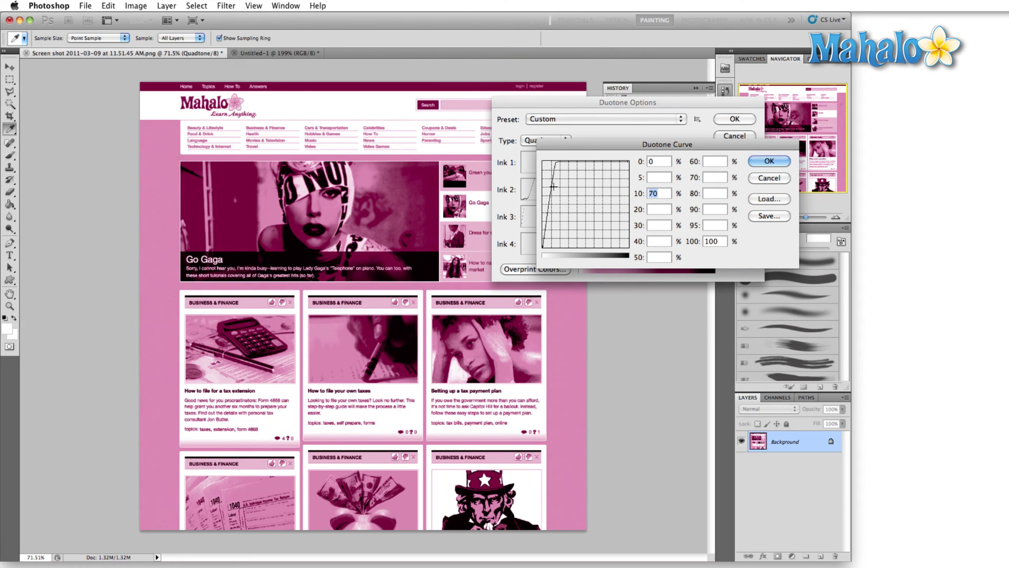
{"action": "left_click_drag", "start_coordinate": [551, 185], "coordinate": [551, 194]}
{"action": "left_click", "coordinate": [768, 162]}
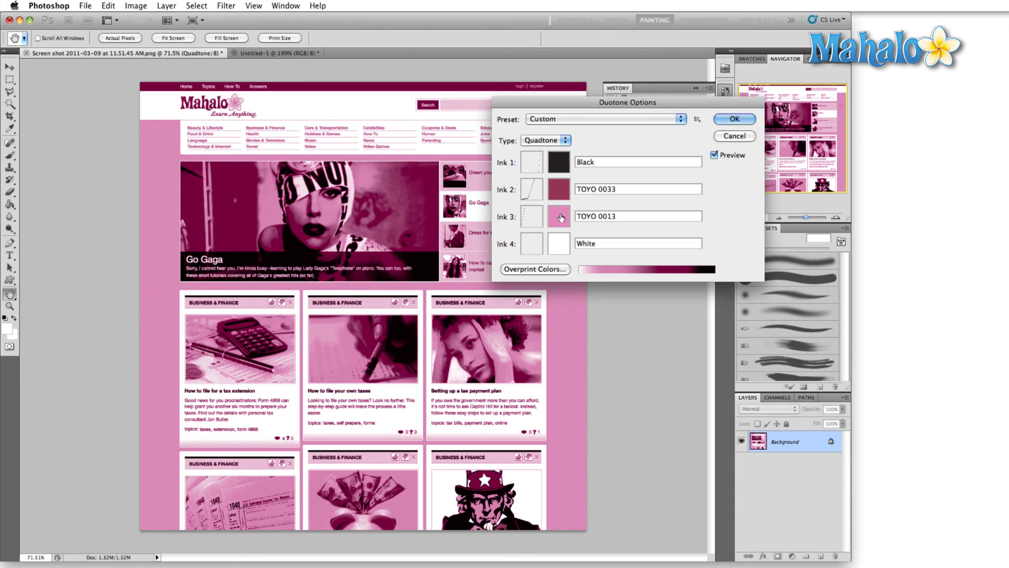
{"action": "left_click", "coordinate": [734, 119]}
{"action": "scroll", "coordinate": [539, 352], "scroll_direction": "down", "scroll_amount": 1}
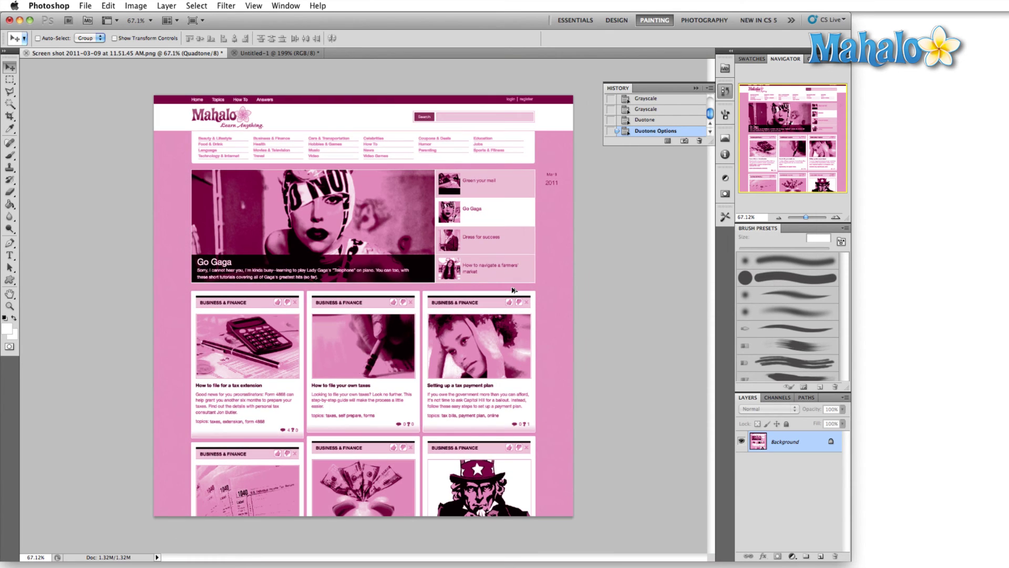